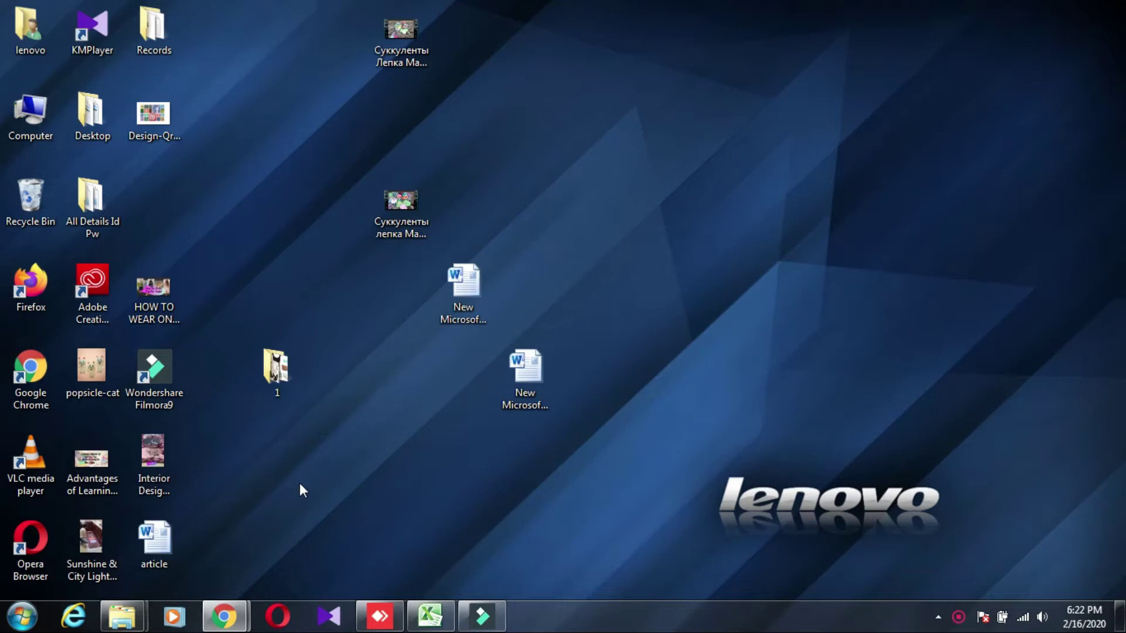
Bring the incognito Chrome window loading QRCode Monkey to the front
mouse_move(231, 616)
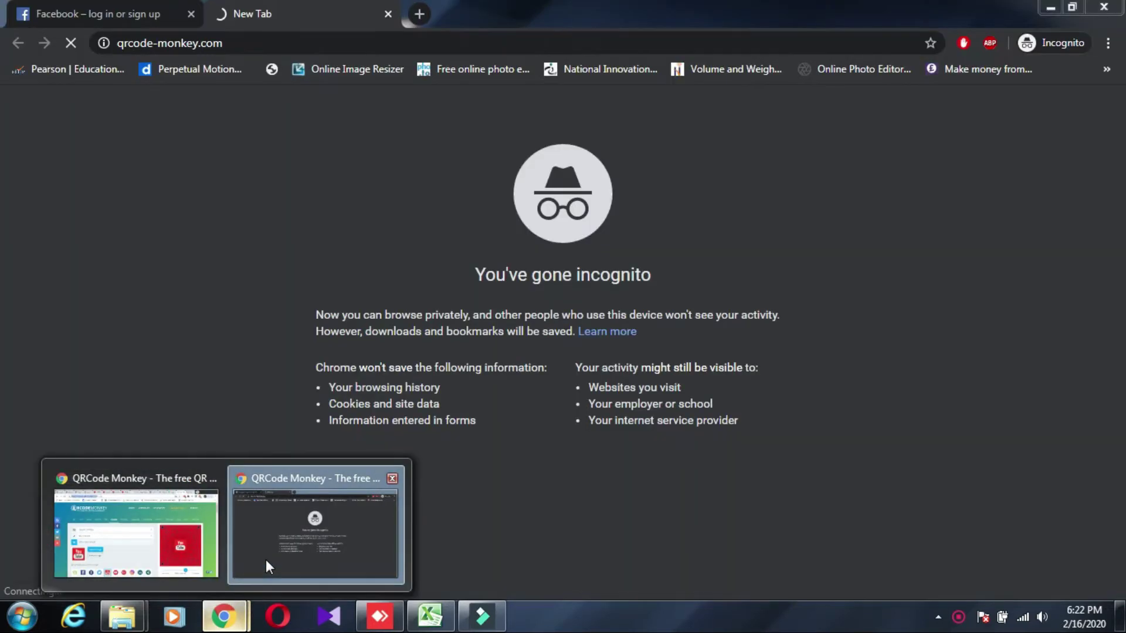
Reload the QRCode Monkey generator from its logo and select the page's web address
click(266, 560)
scroll(896, 336, down, 1)
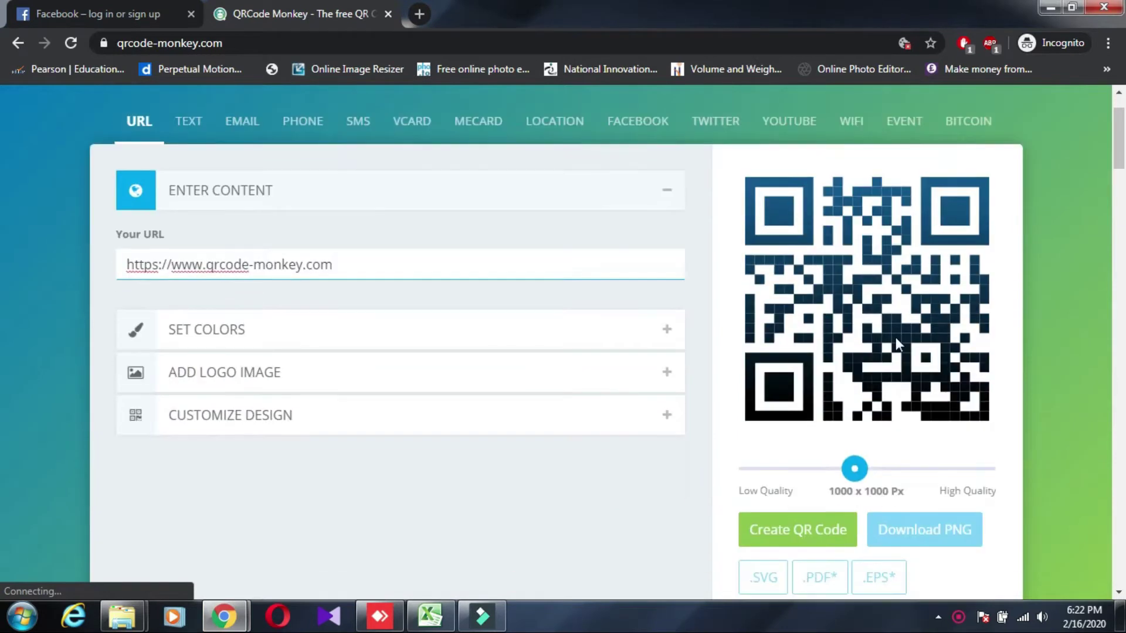
scroll(895, 337, down, 1)
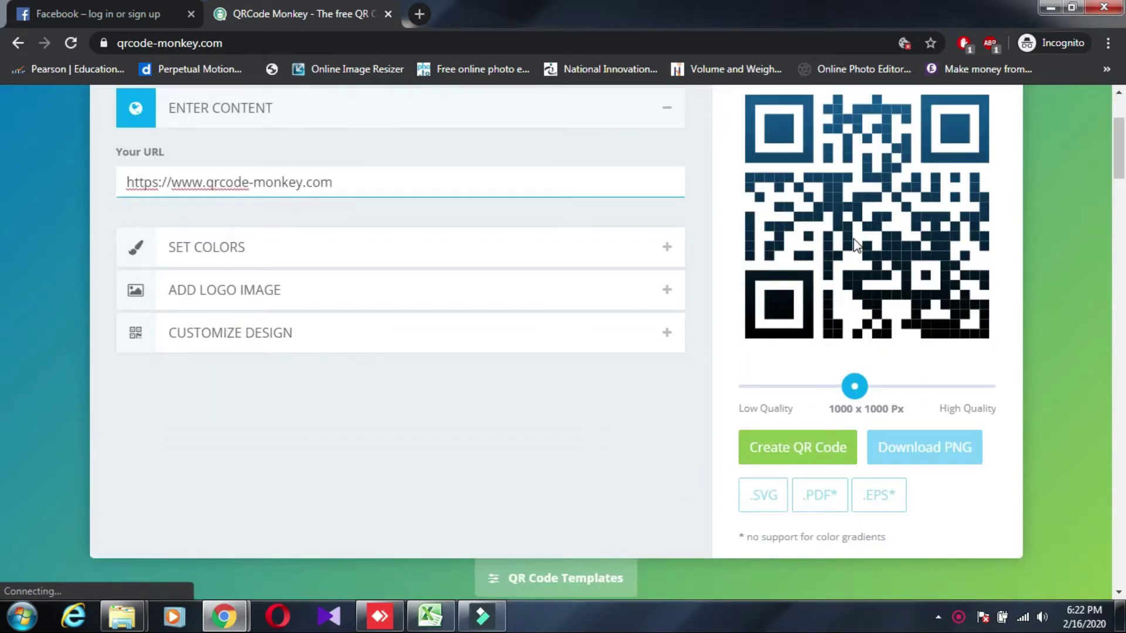
scroll(599, 223, up, 2)
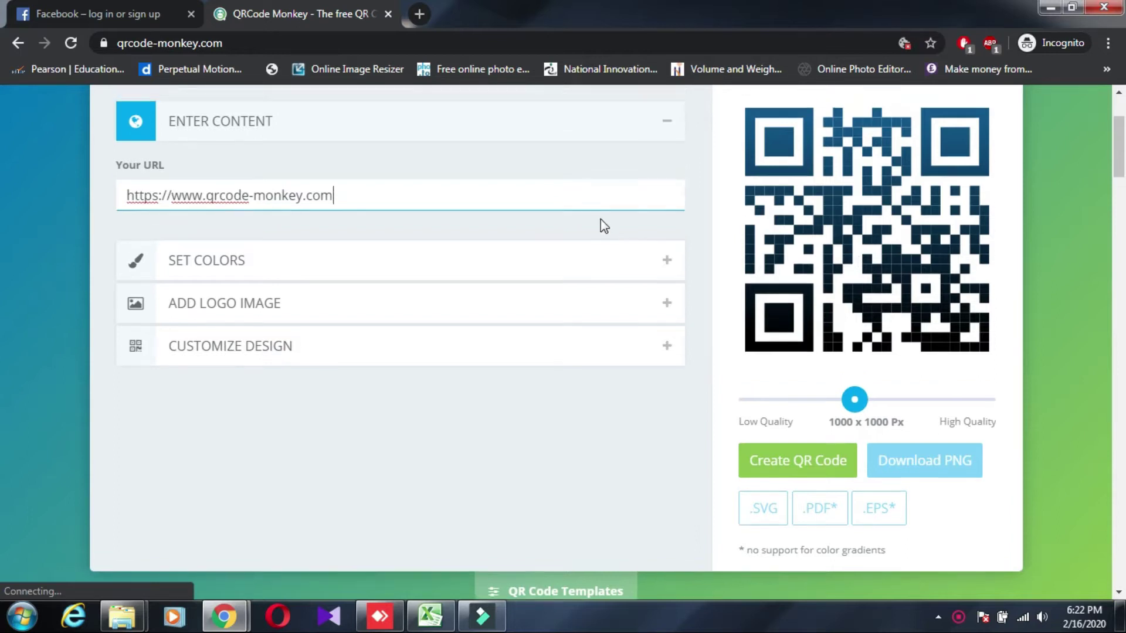
click(251, 125)
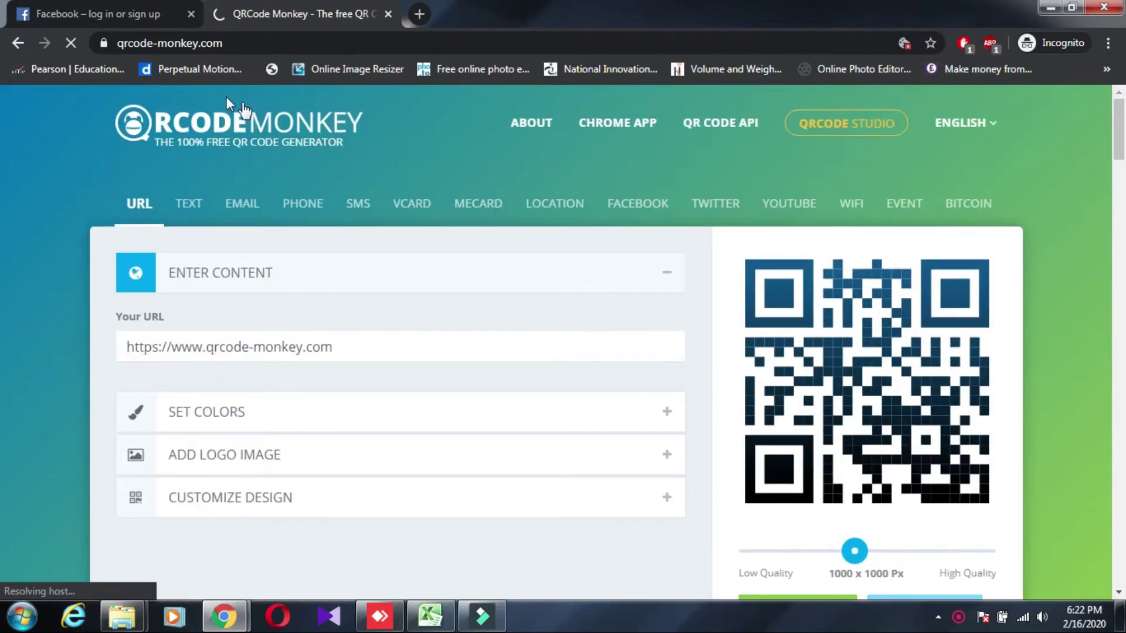
click(87, 35)
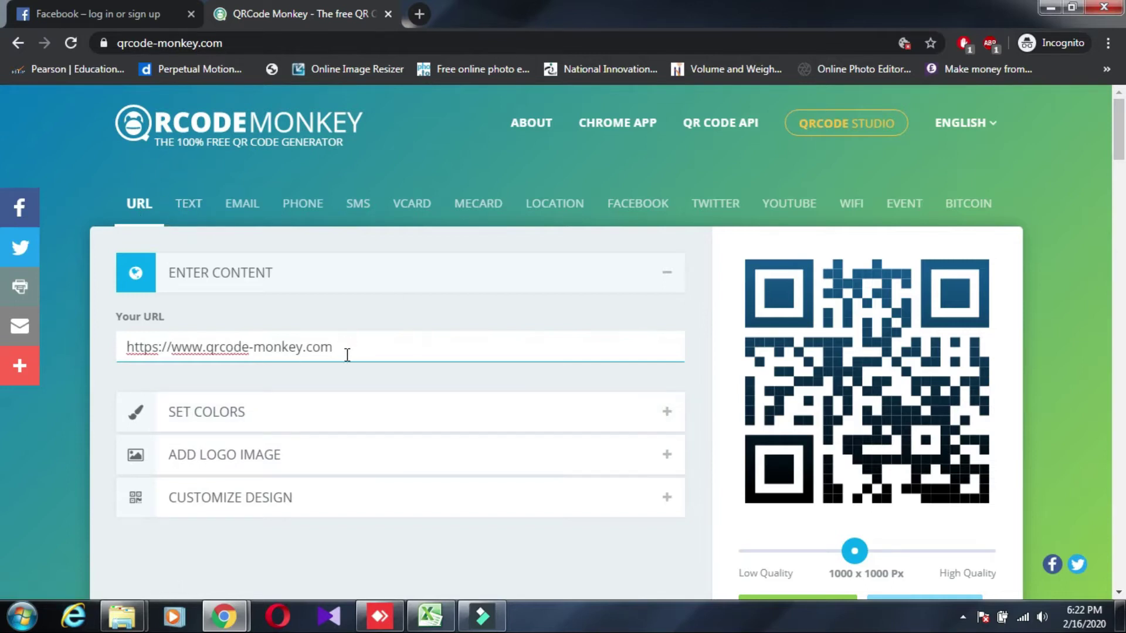
Try the Text, Email, Phone and SMS types, then settle on the vCard form's Firstname field
click(189, 204)
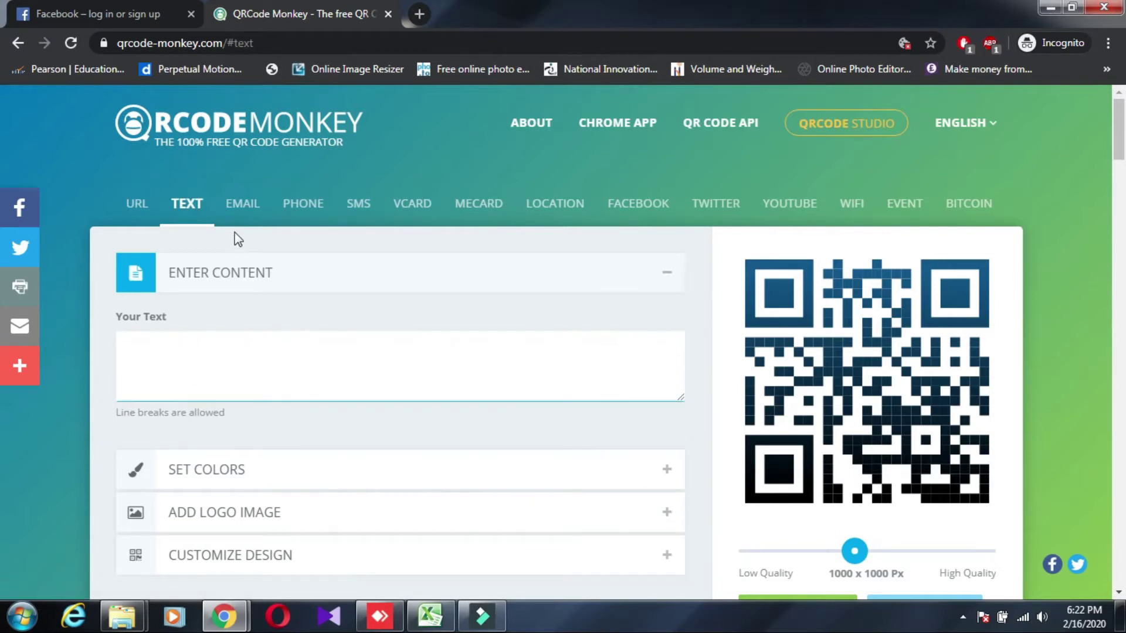
click(243, 211)
click(303, 210)
click(359, 209)
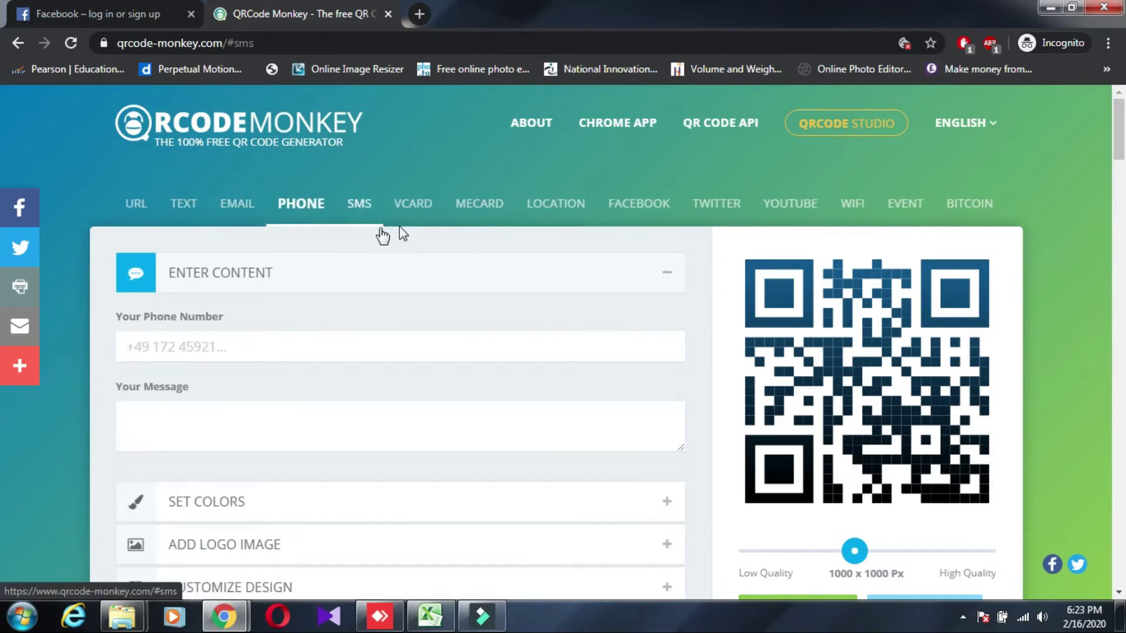
click(411, 204)
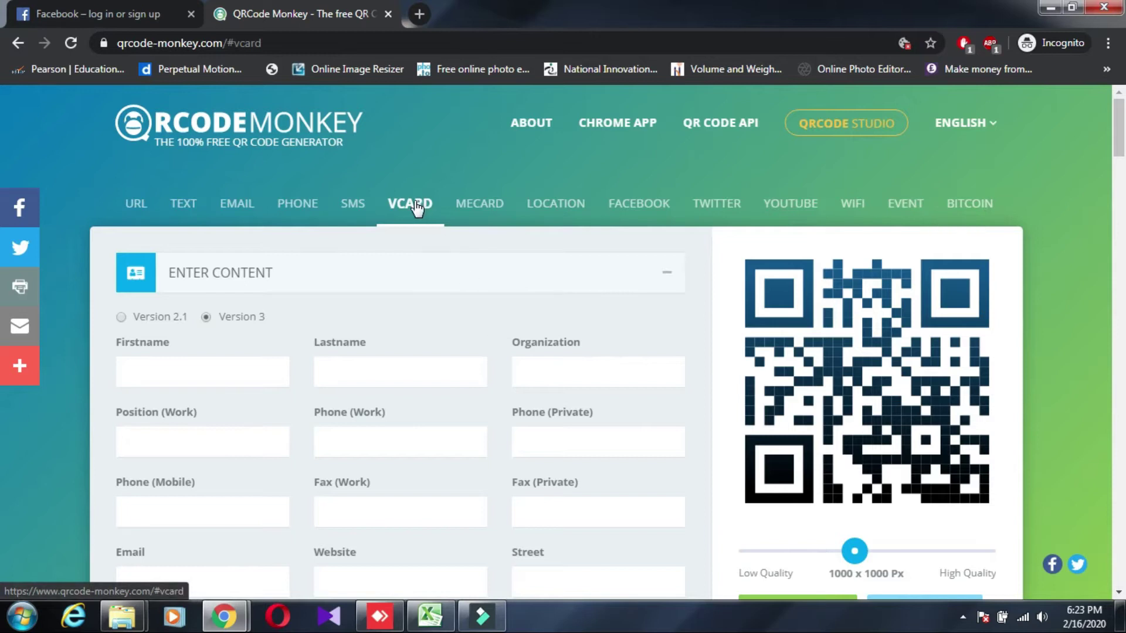
click(220, 376)
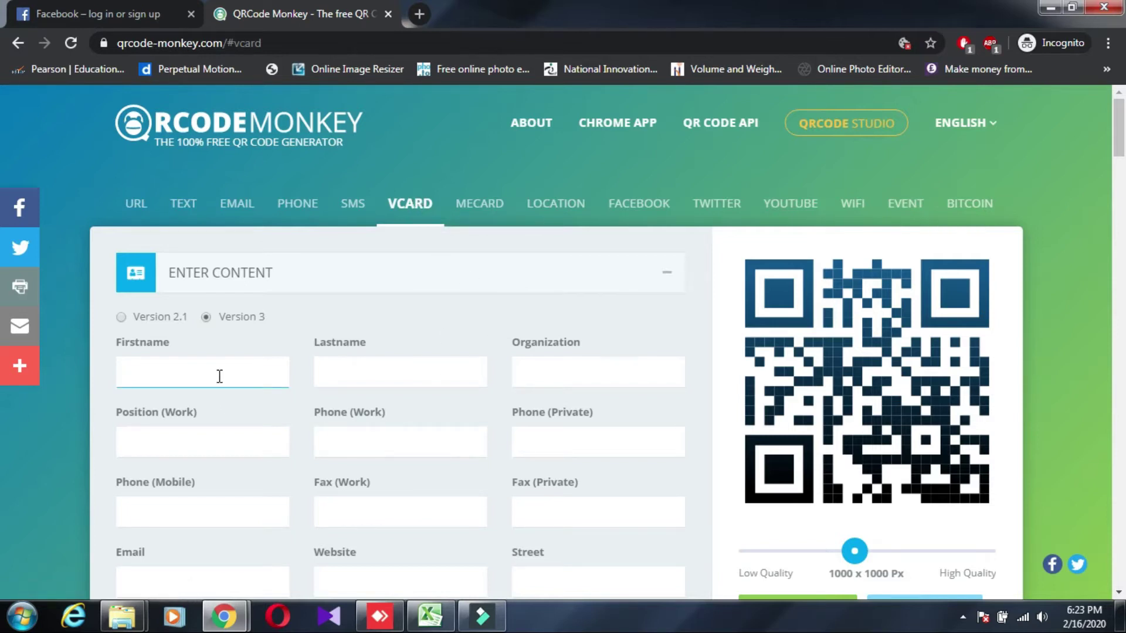
Enter the contact's first name, organization 'Yt channel' and position 'Self Empolyee'
text(prasad)
click(557, 370)
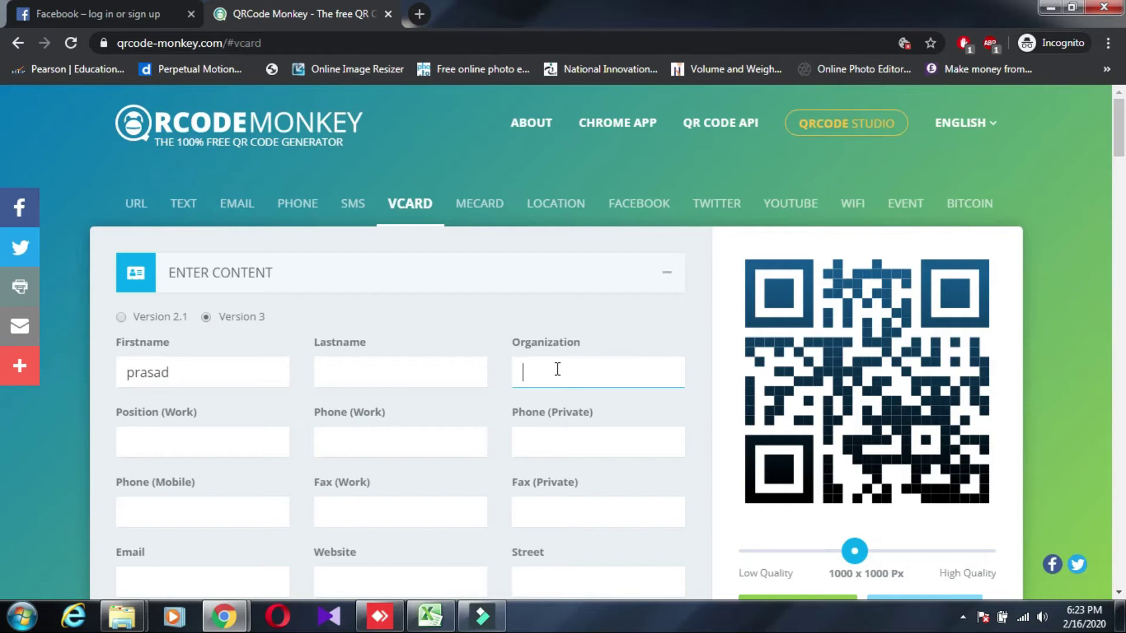
text(Yt channel)
scroll(197, 374, down, 2)
click(198, 359)
text(Self)
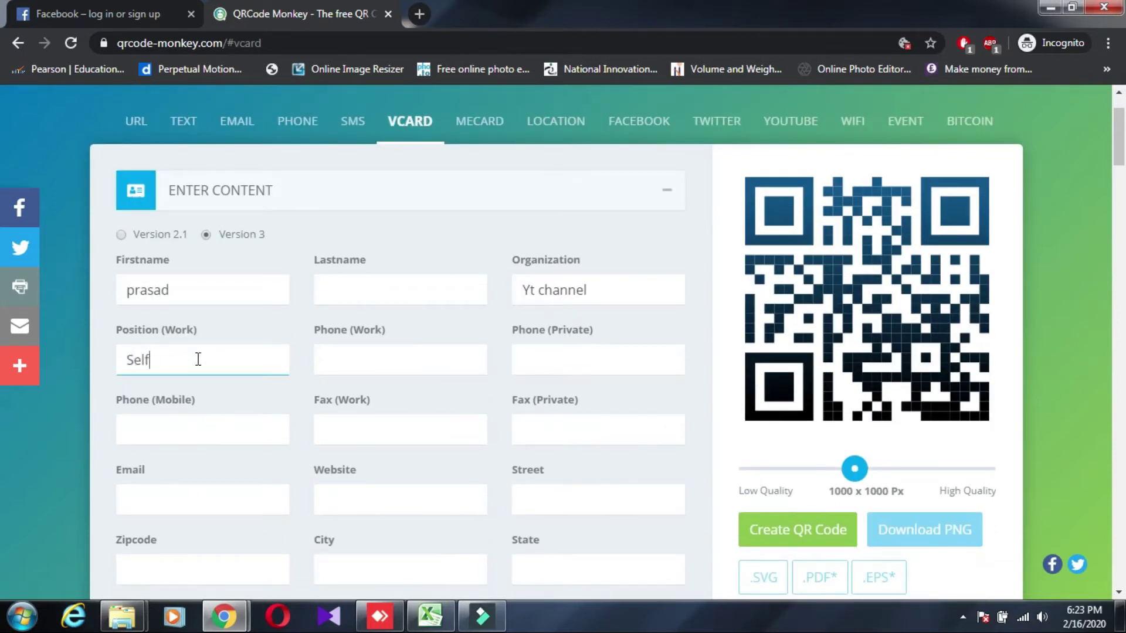
text( Empolyee)
Fill in the contact's mobile phone number and e-mail address
click(367, 364)
scroll(352, 375, down, 1)
click(227, 349)
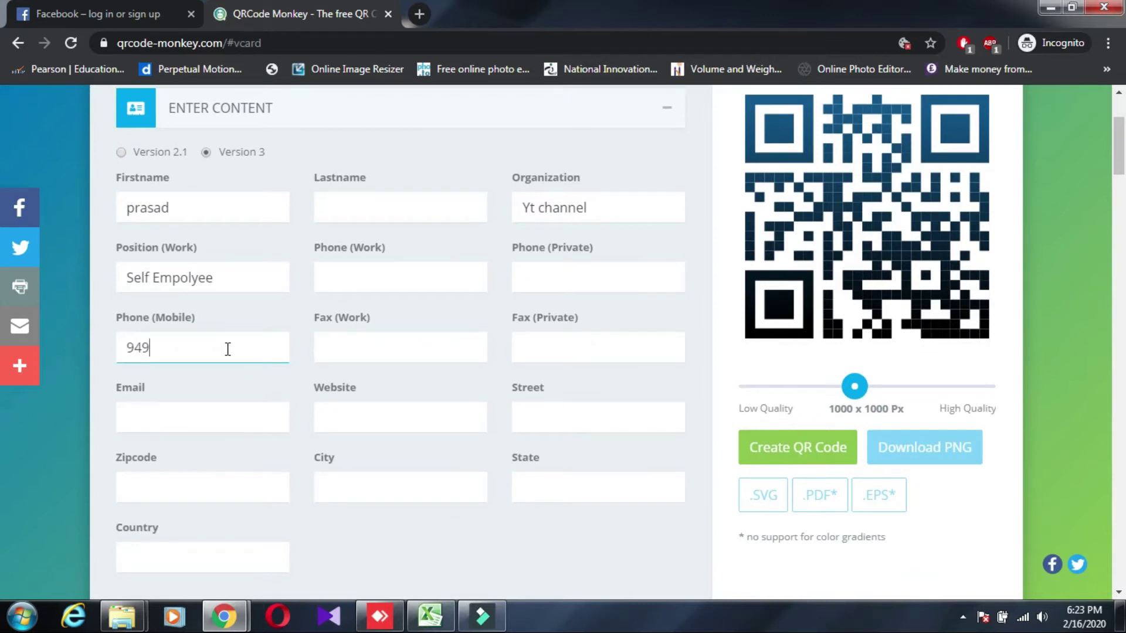
click(182, 409)
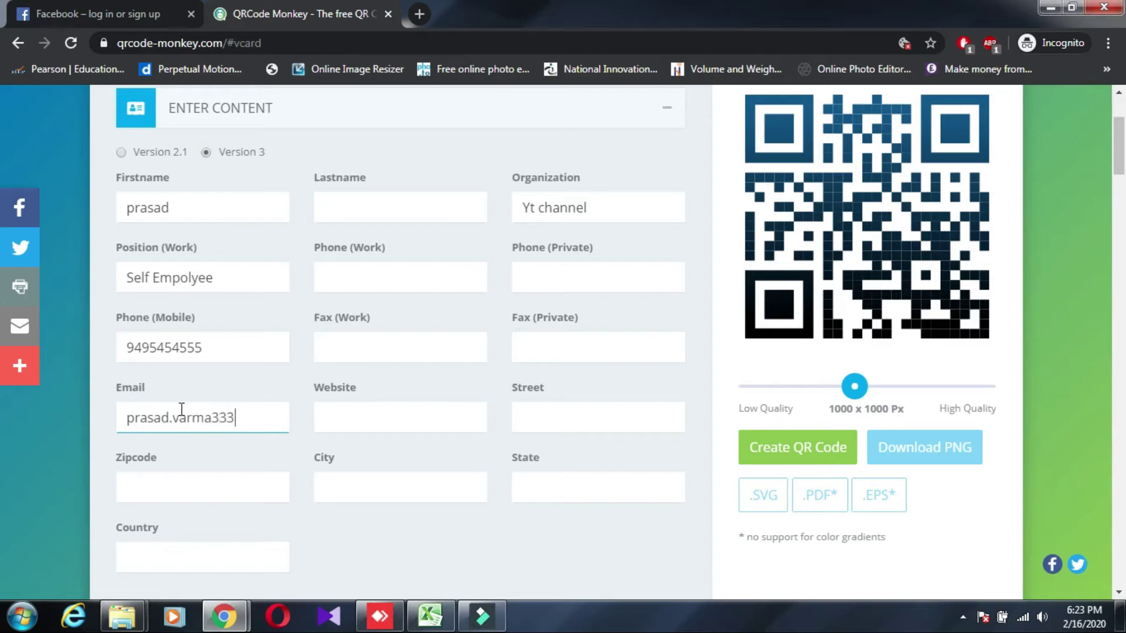
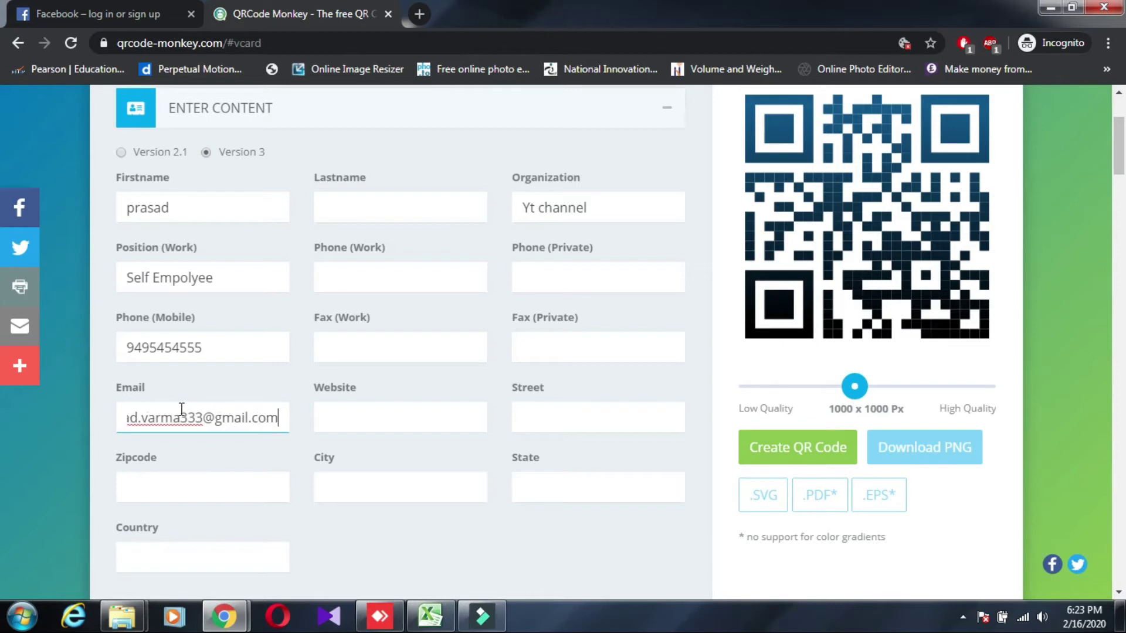
click(325, 420)
text(wwww)
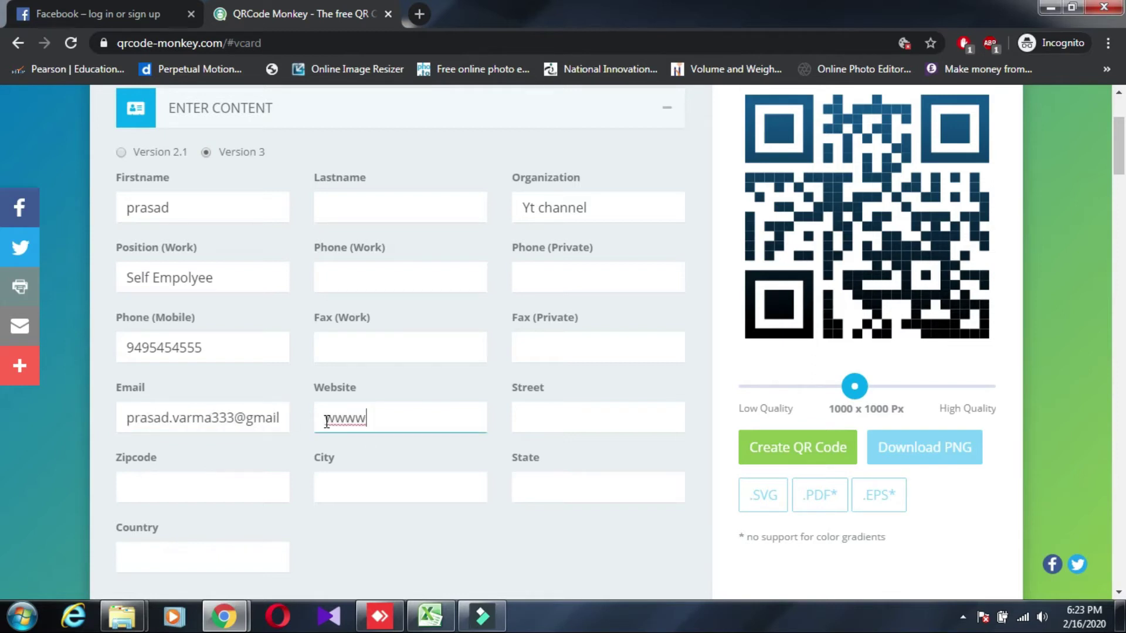
key(BackSpace)
text(.somthing)
key(BackSpace)
text(.com)
Enter the contact's street, zipcode and city
scroll(469, 411, down, 1)
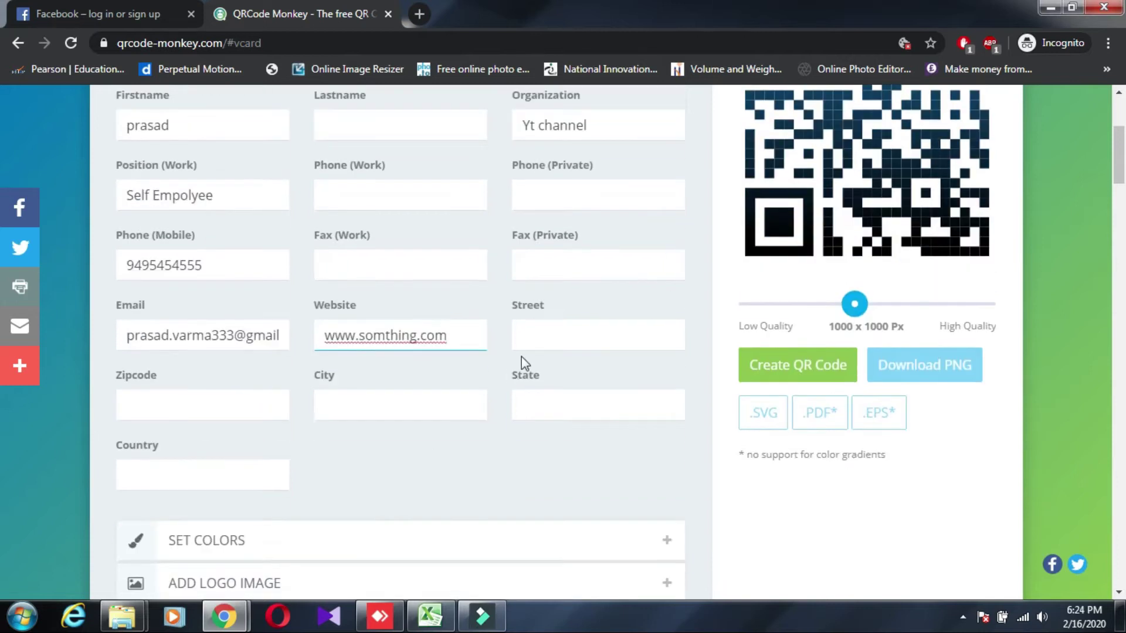
click(534, 342)
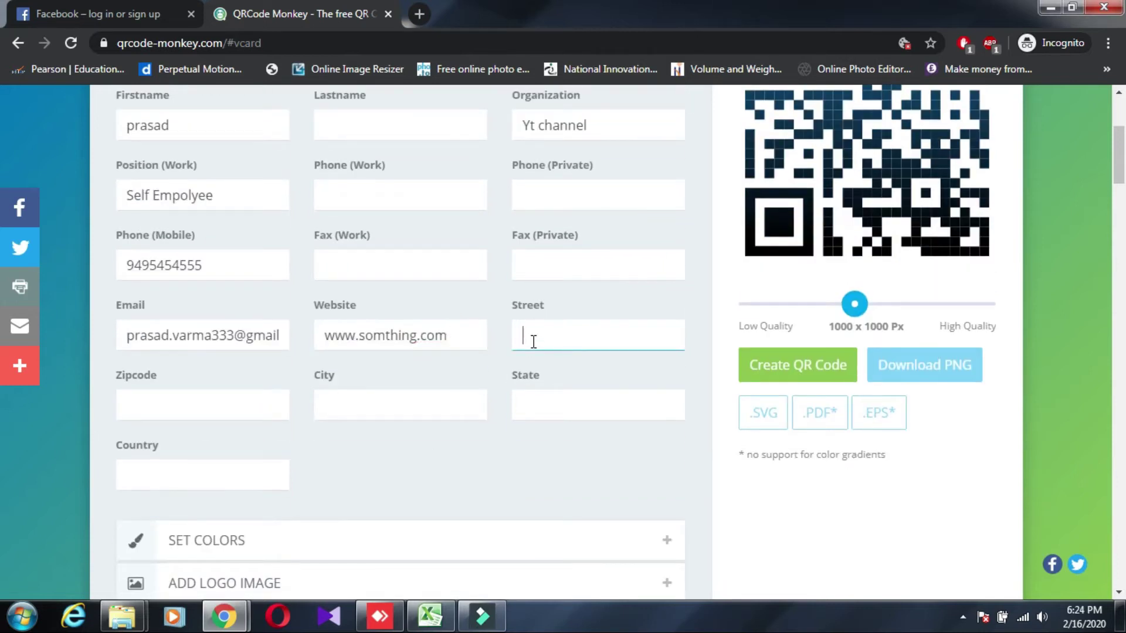
text(1 street)
click(227, 412)
text(500)
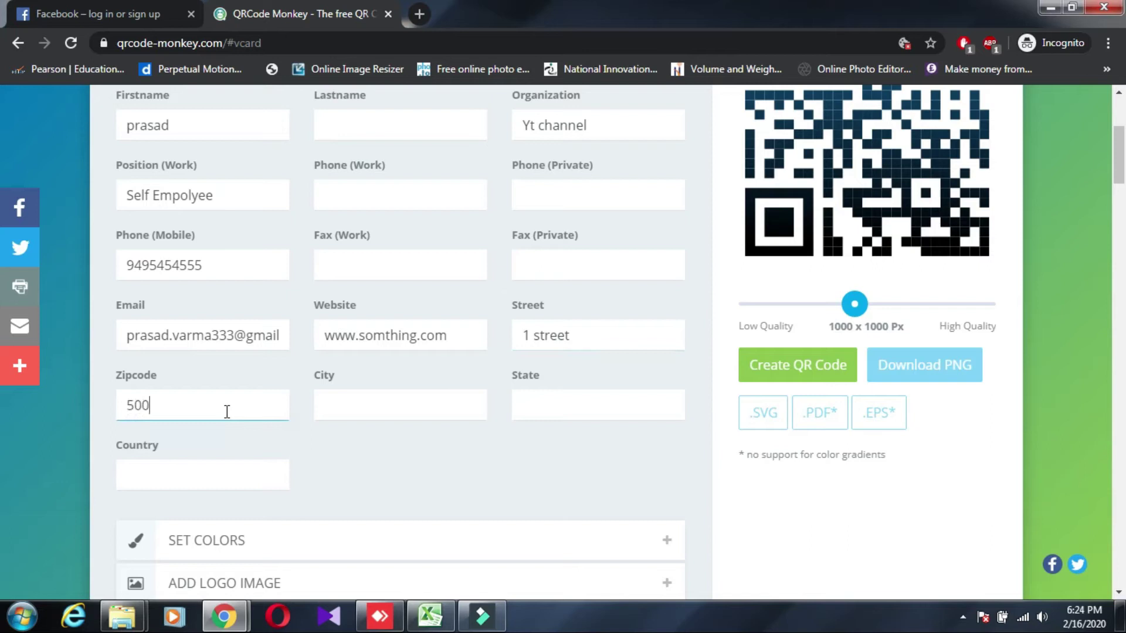
text(055)
click(465, 408)
text(H)
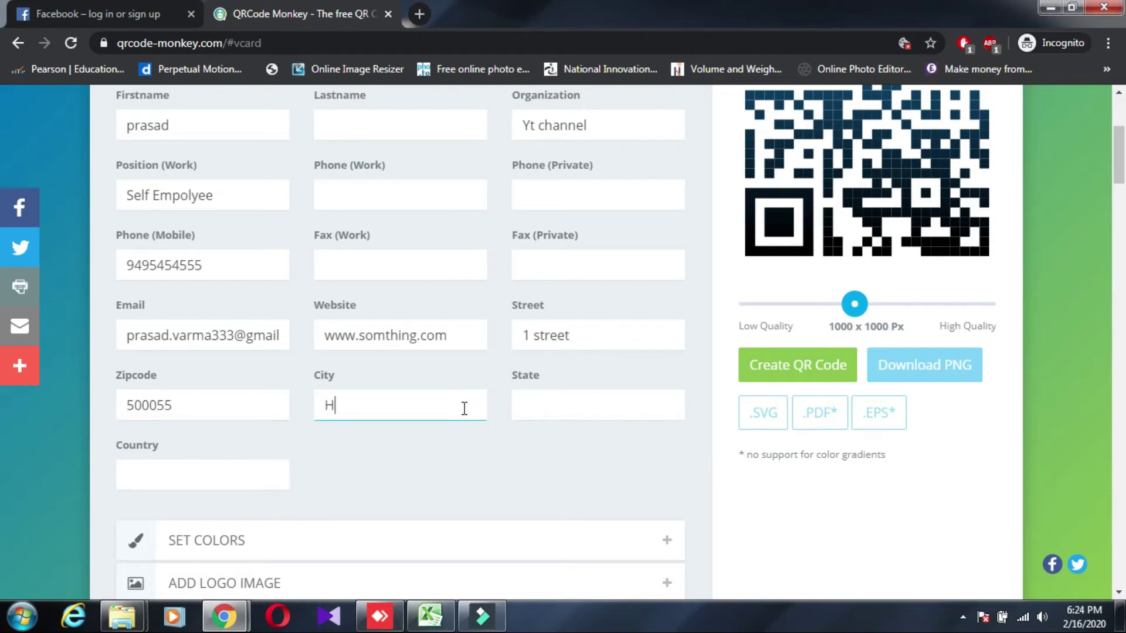
text(yderabad)
Enter the contact's state and country
click(631, 403)
text(telangana)
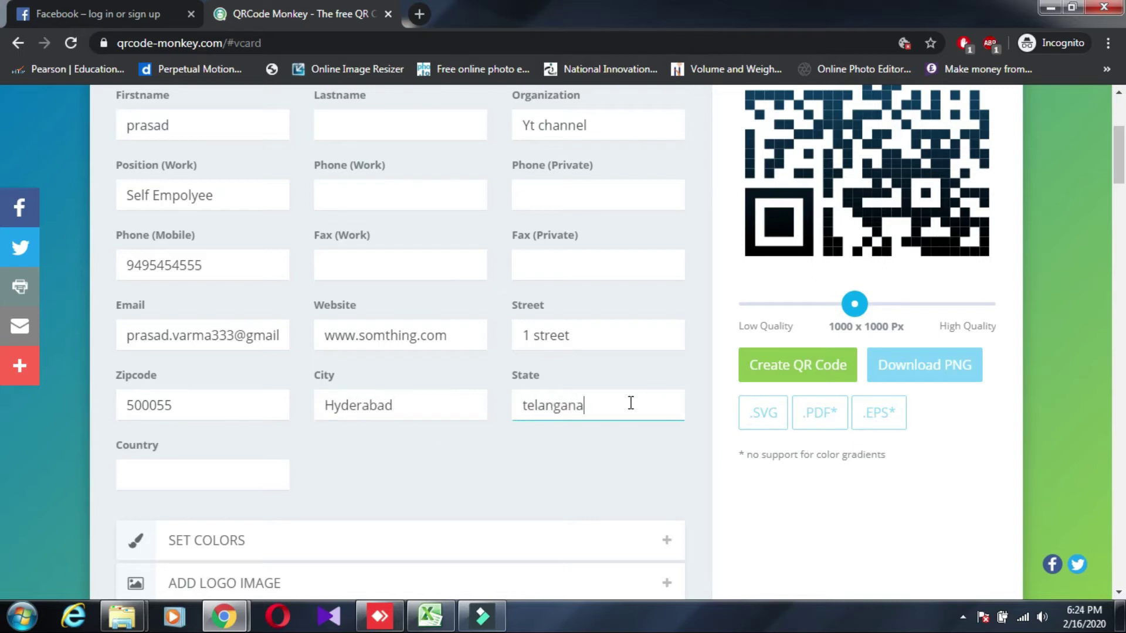
click(176, 480)
text(I)
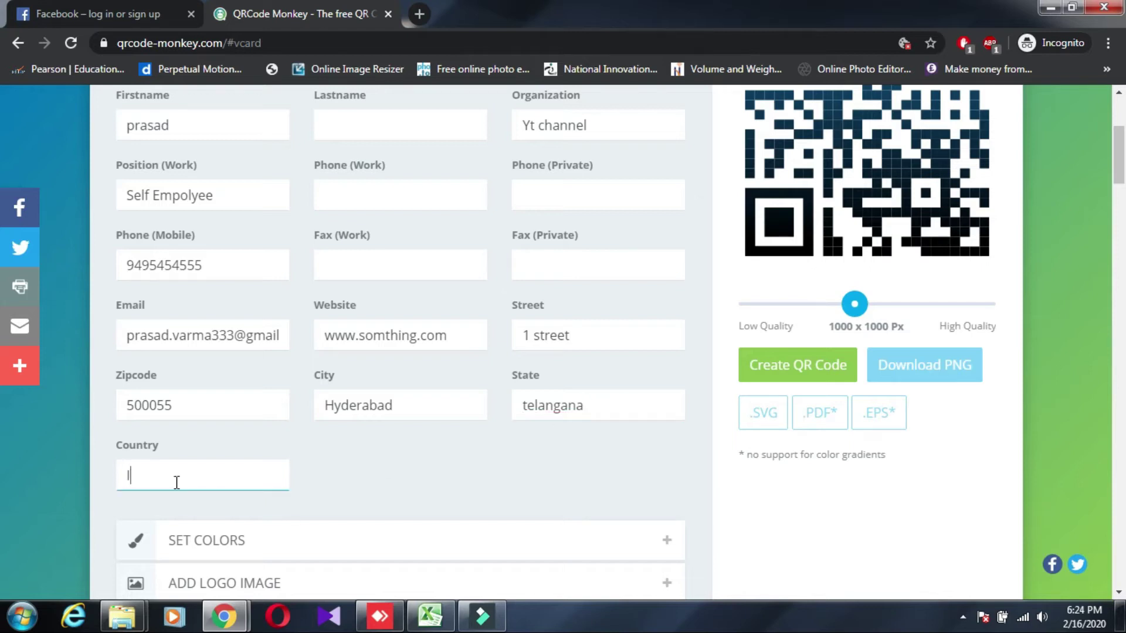
text(ndia)
scroll(576, 407, down, 1)
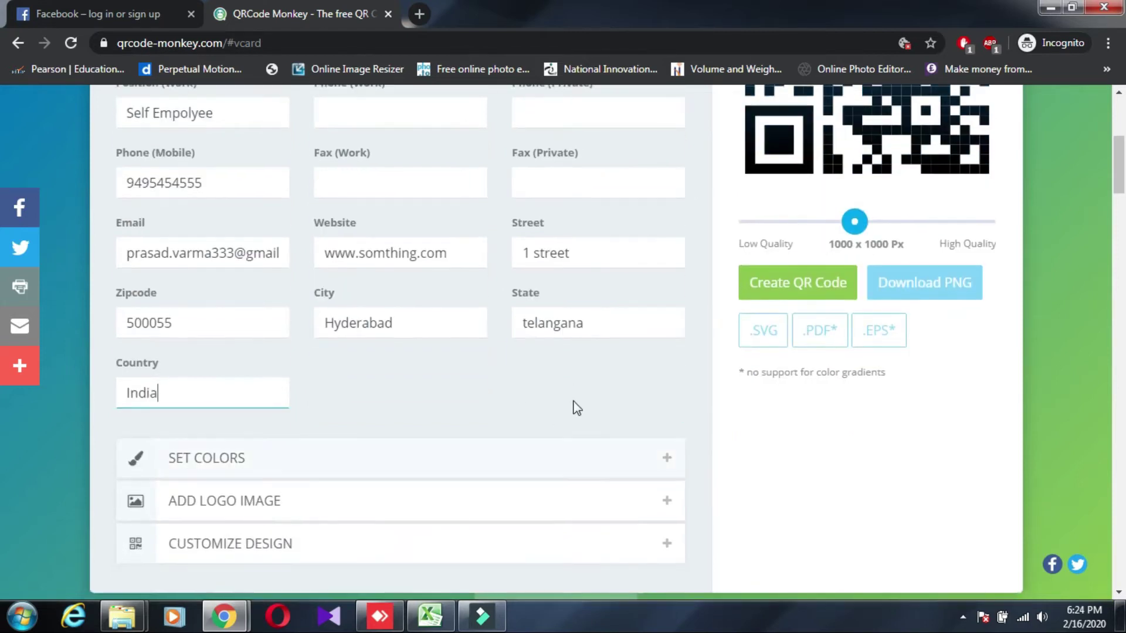
scroll(557, 396, up, 3)
scroll(628, 385, down, 1)
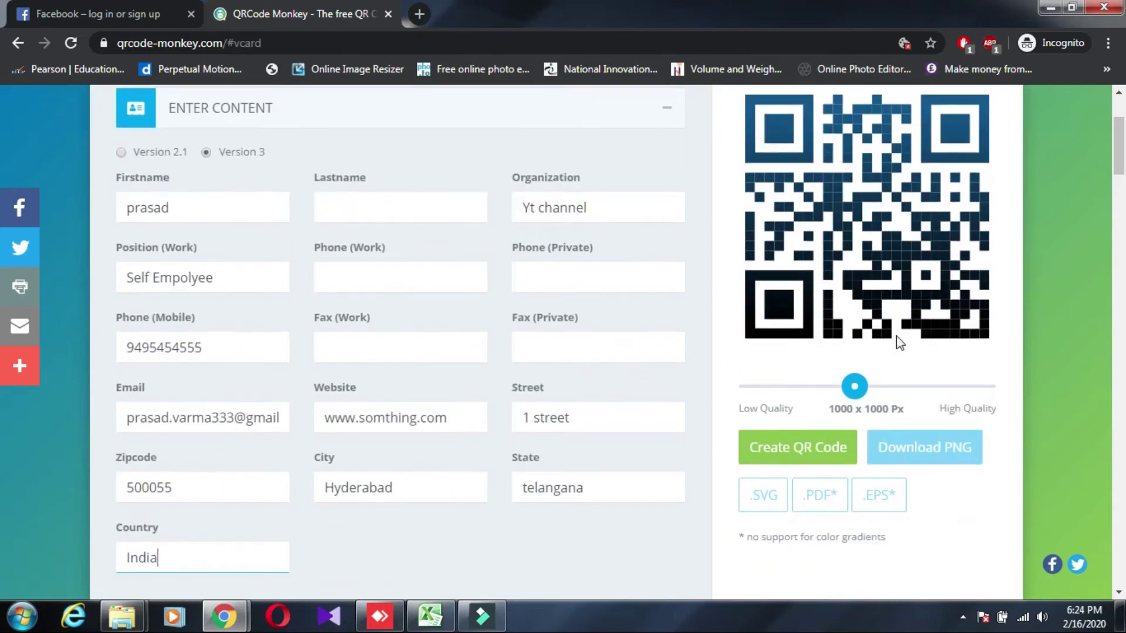
scroll(855, 404, up, 1)
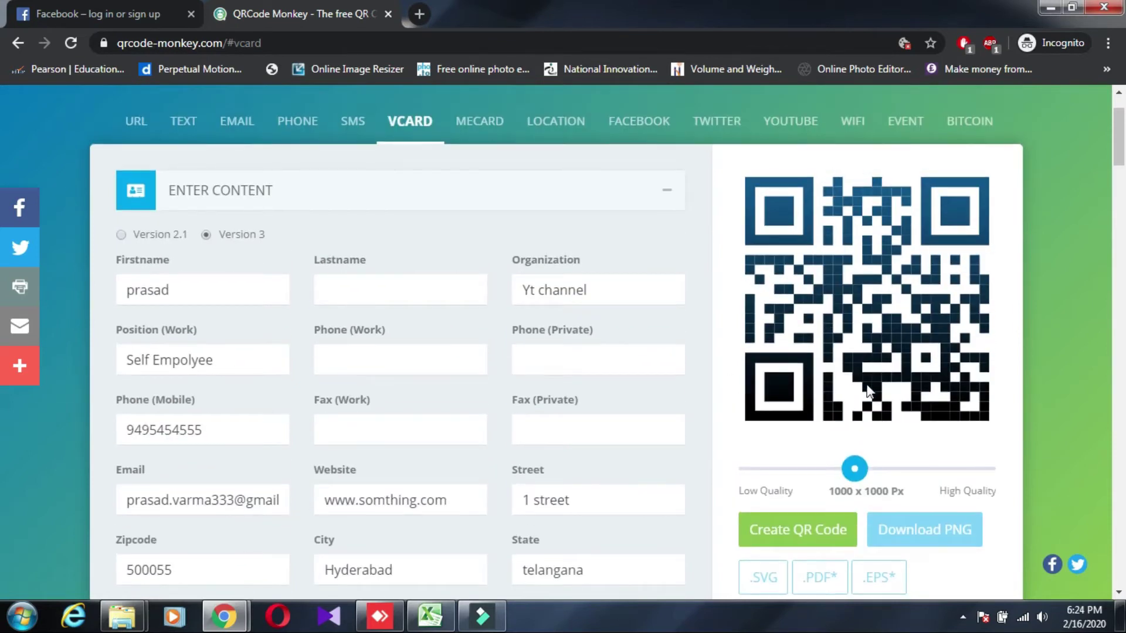
Raise the output image size to 1250 x 1250 Px
drag(861, 478, 889, 482)
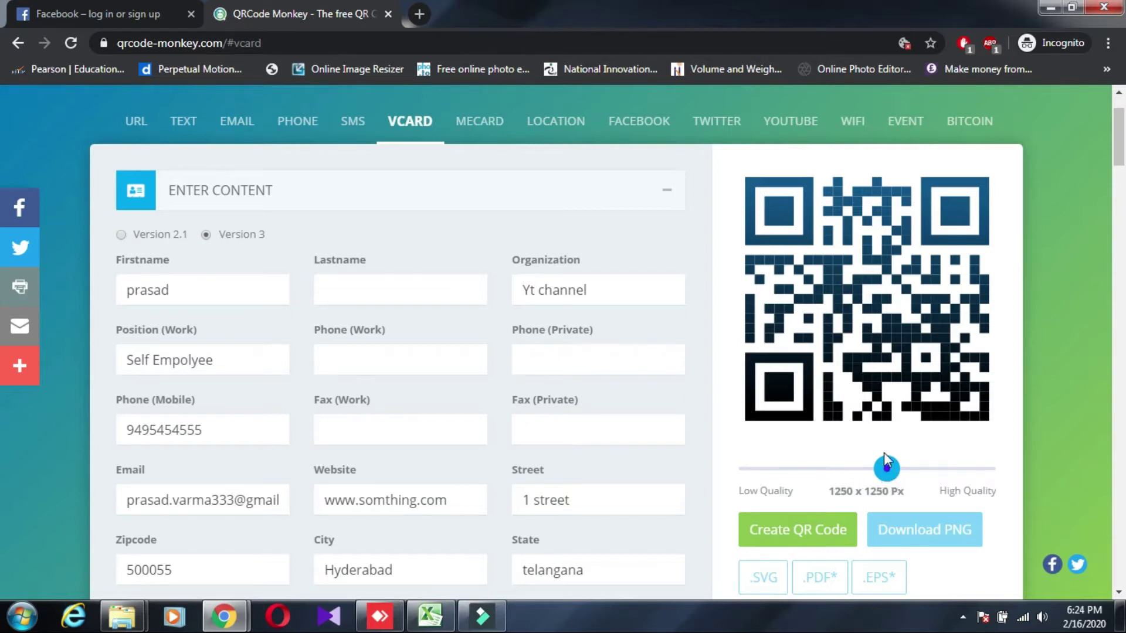
scroll(886, 442, down, 1)
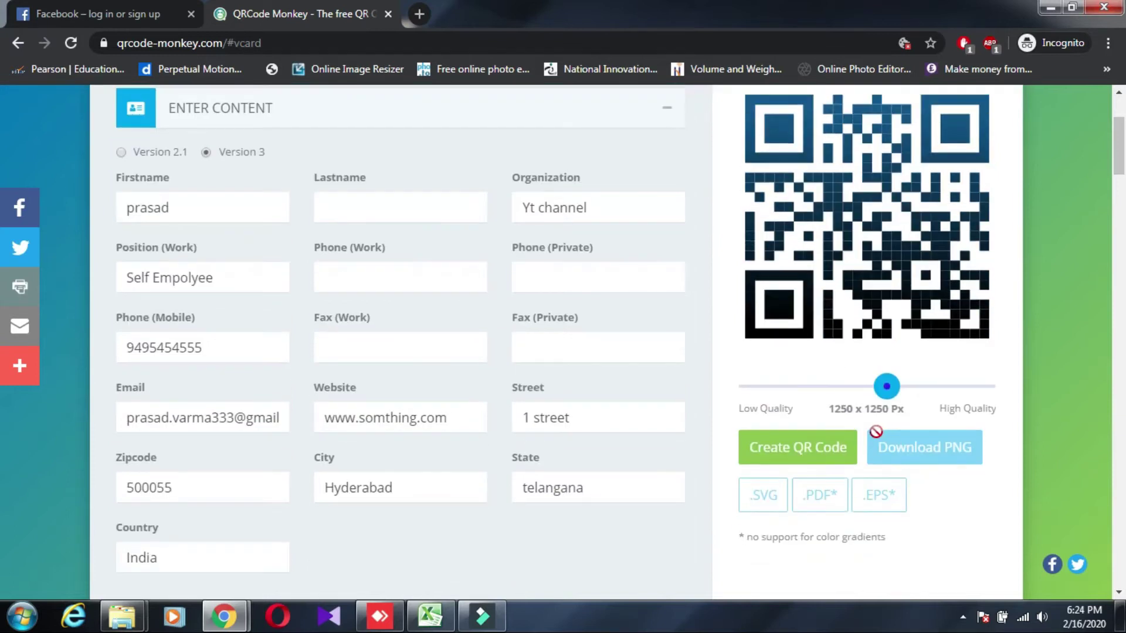
scroll(331, 497, down, 4)
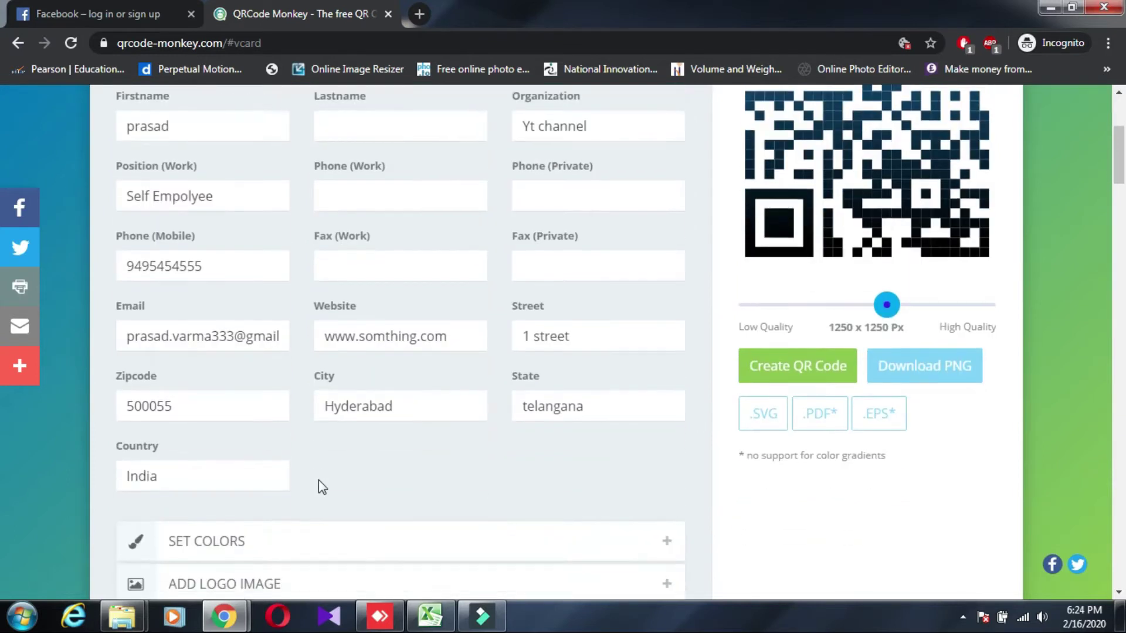
Switch the foreground to a colour gradient, enable custom eye colours, and set the first to #EE14D4
scroll(405, 376, down, 6)
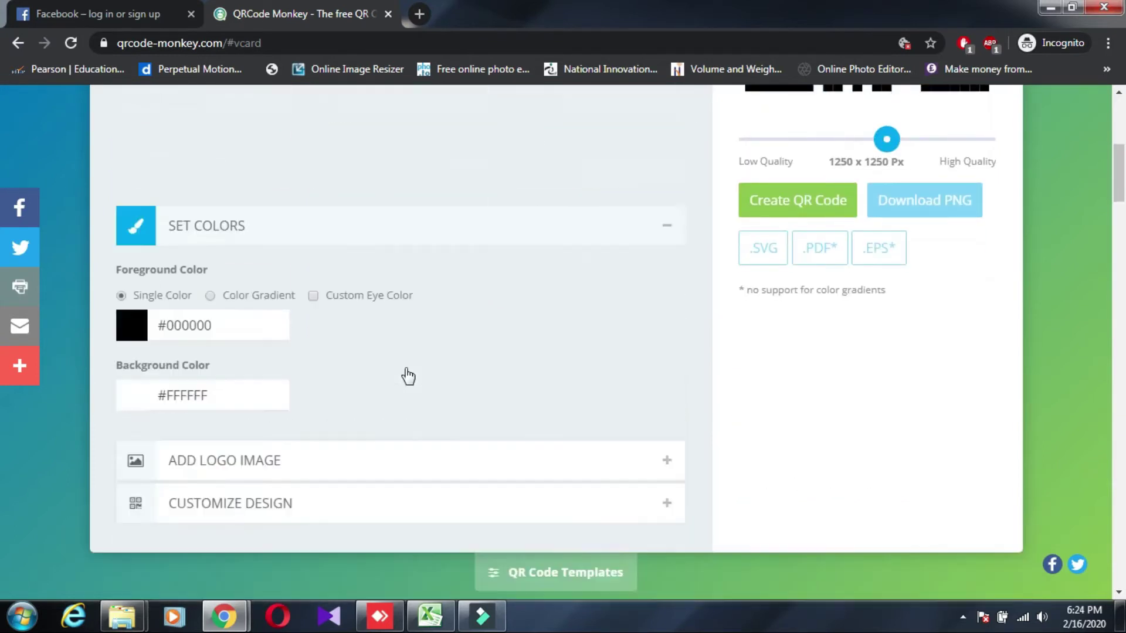
scroll(402, 357, up, 2)
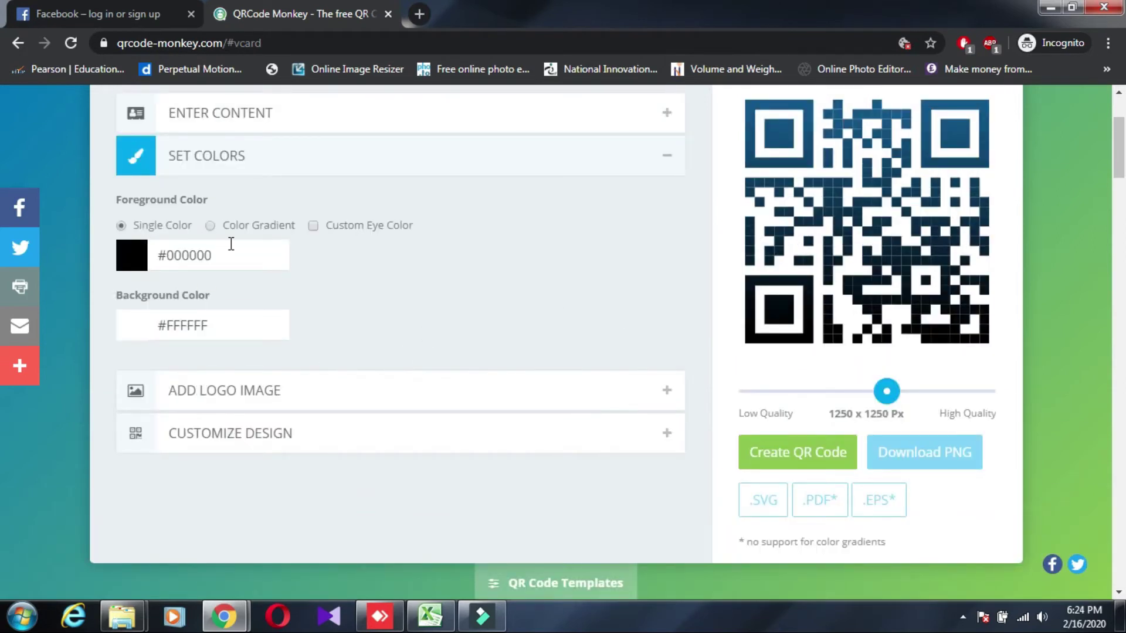
click(232, 227)
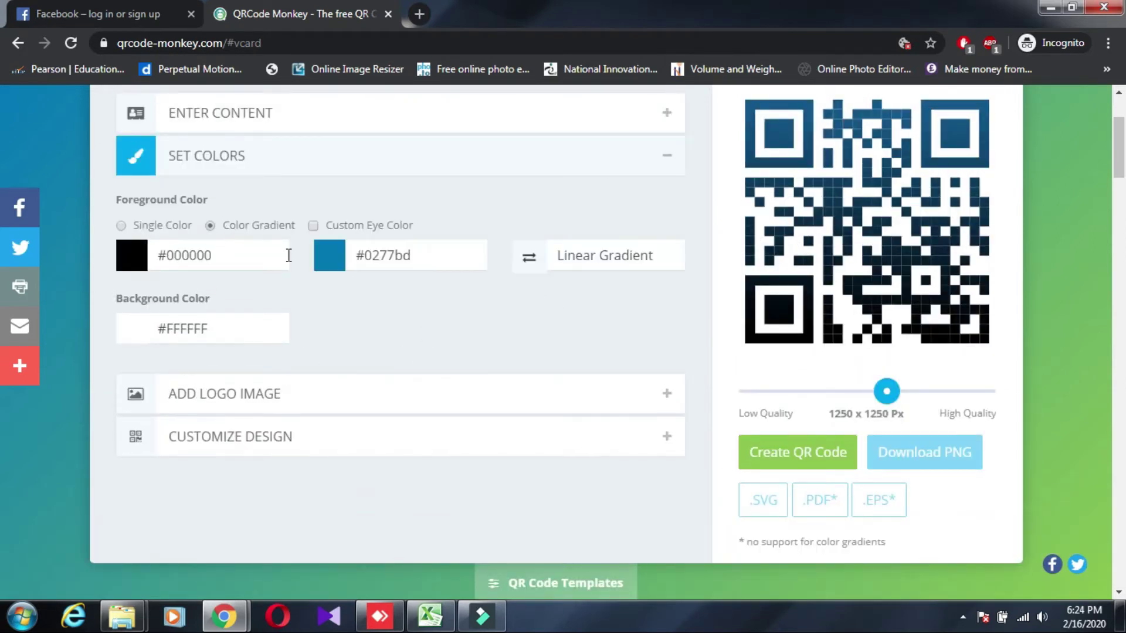
click(347, 225)
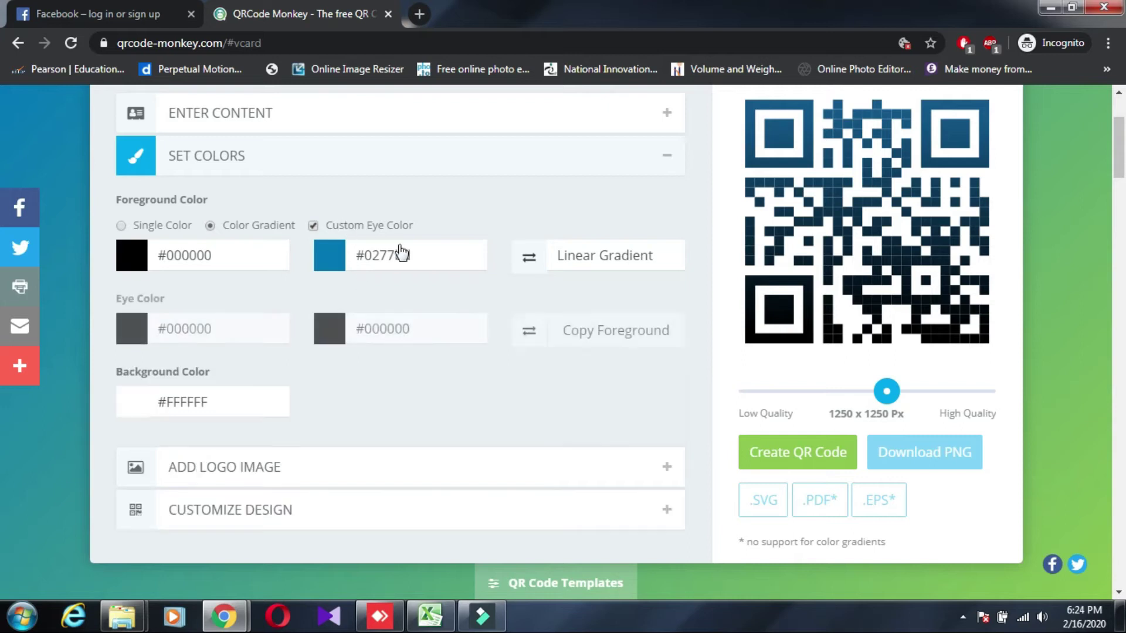
click(134, 328)
click(234, 362)
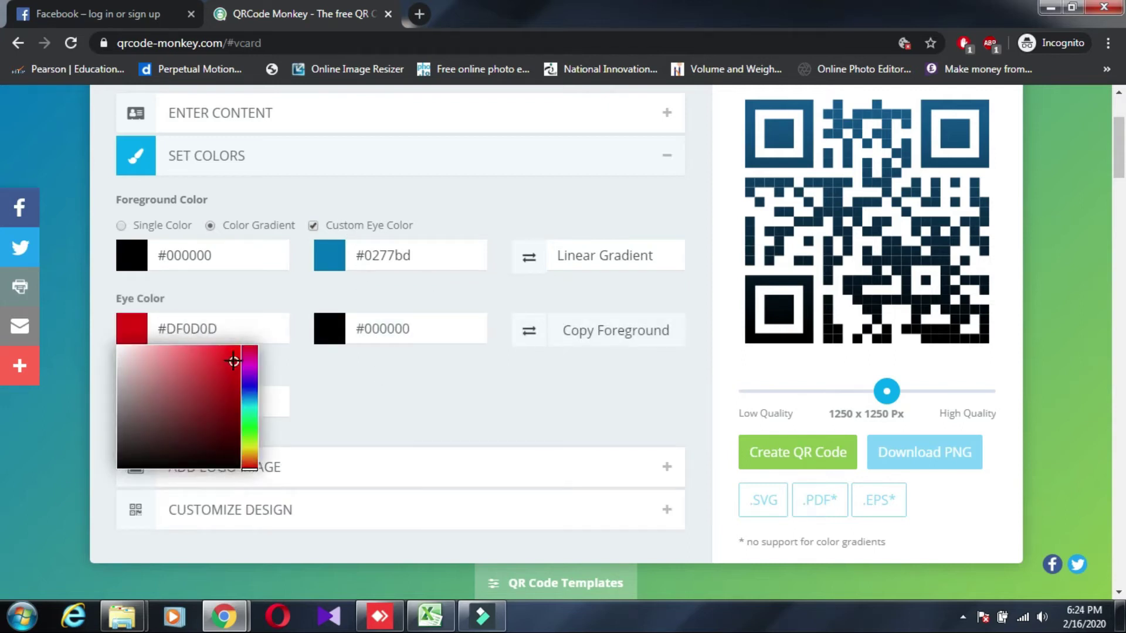
click(250, 363)
click(230, 362)
click(230, 355)
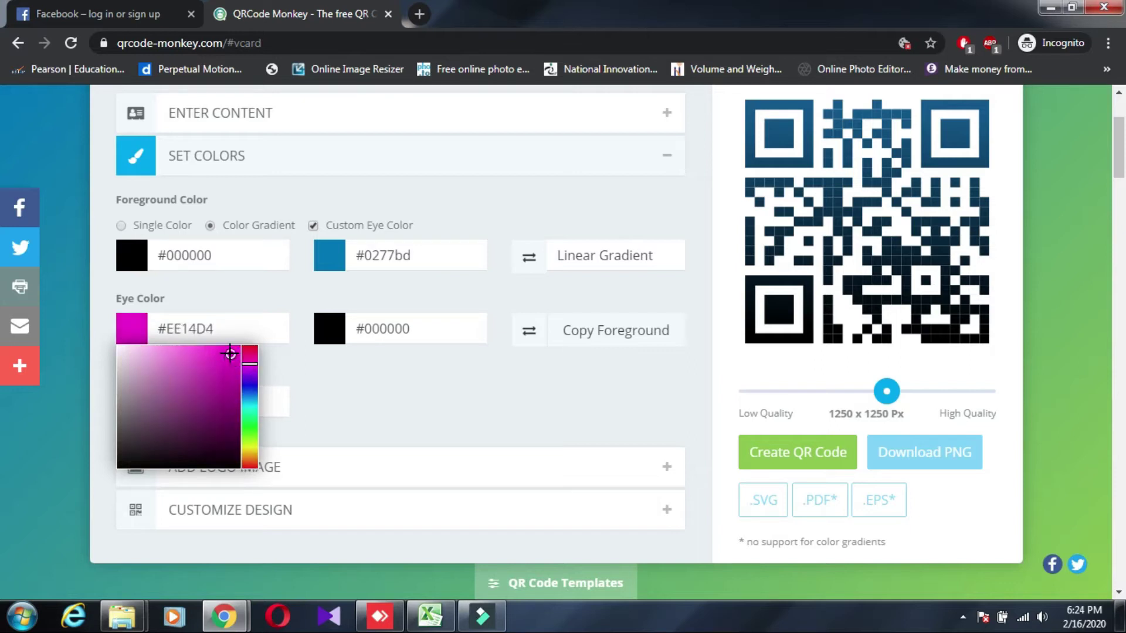
Set the second eye colour to teal #10C7A9
click(339, 337)
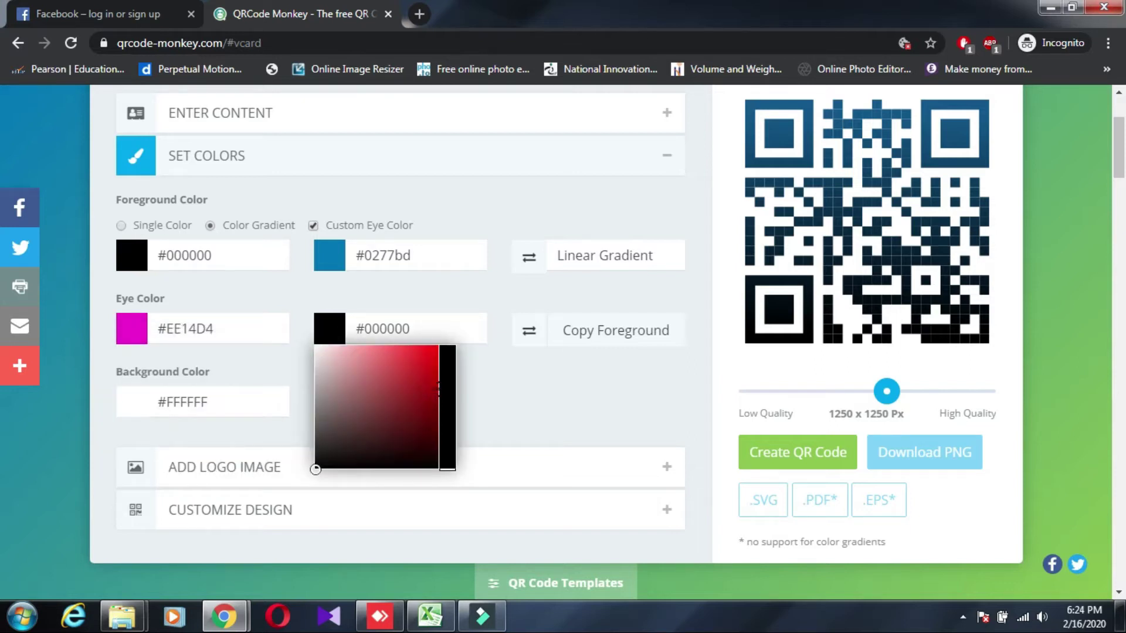
click(432, 385)
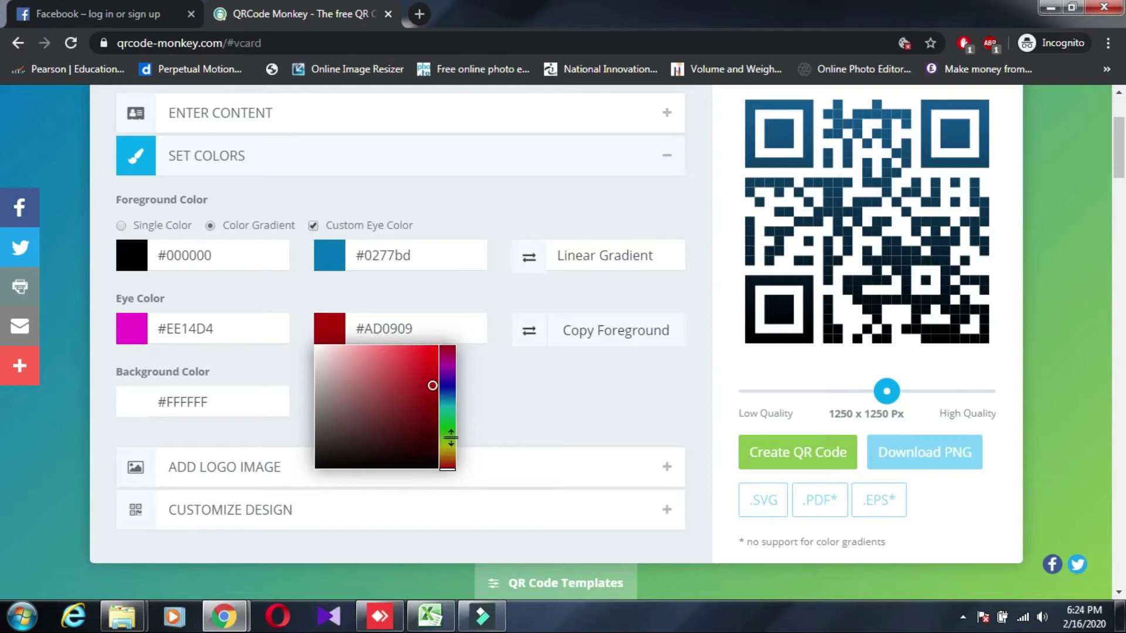
click(447, 411)
drag(431, 388, 428, 372)
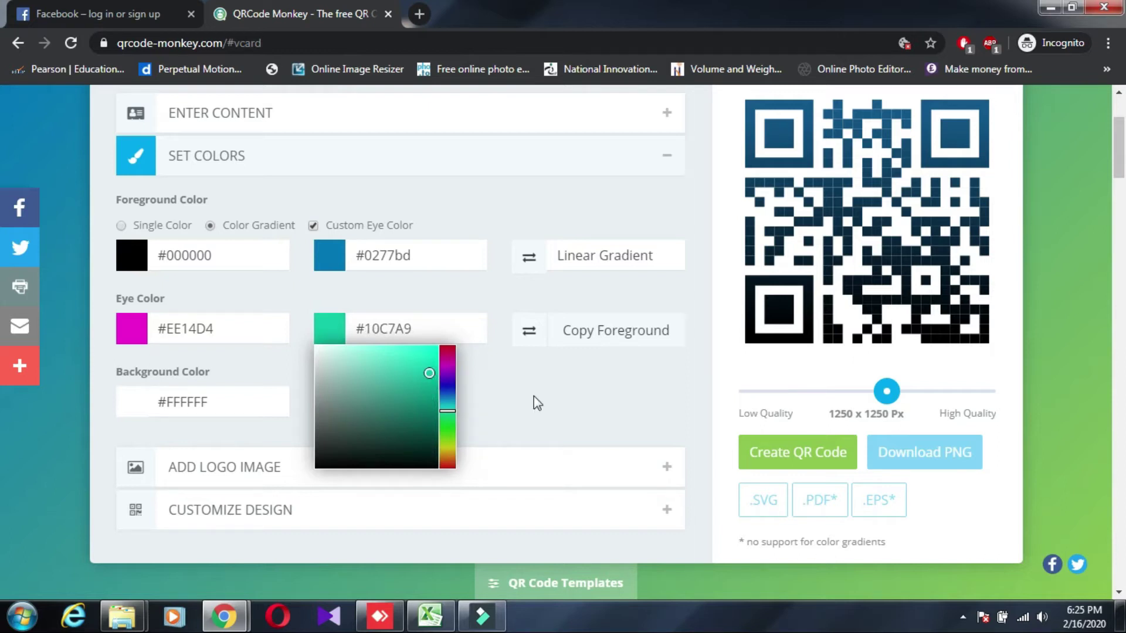
Make the background red #DD0D0D and expand the logo image options
click(226, 397)
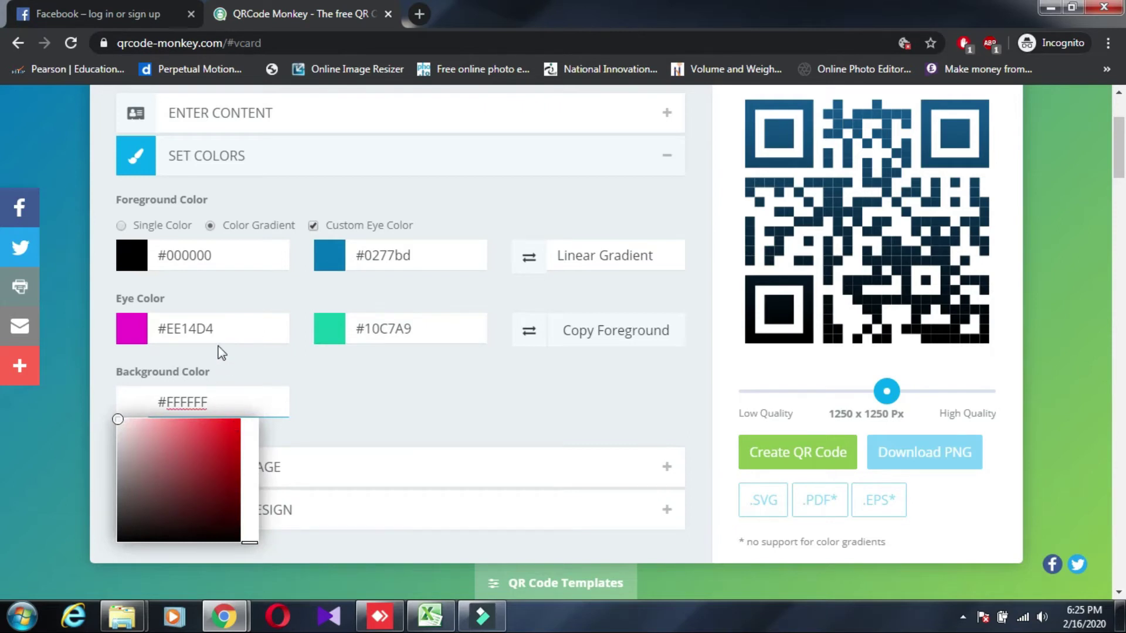
click(233, 437)
drag(232, 437, 236, 437)
click(355, 409)
scroll(367, 397, down, 3)
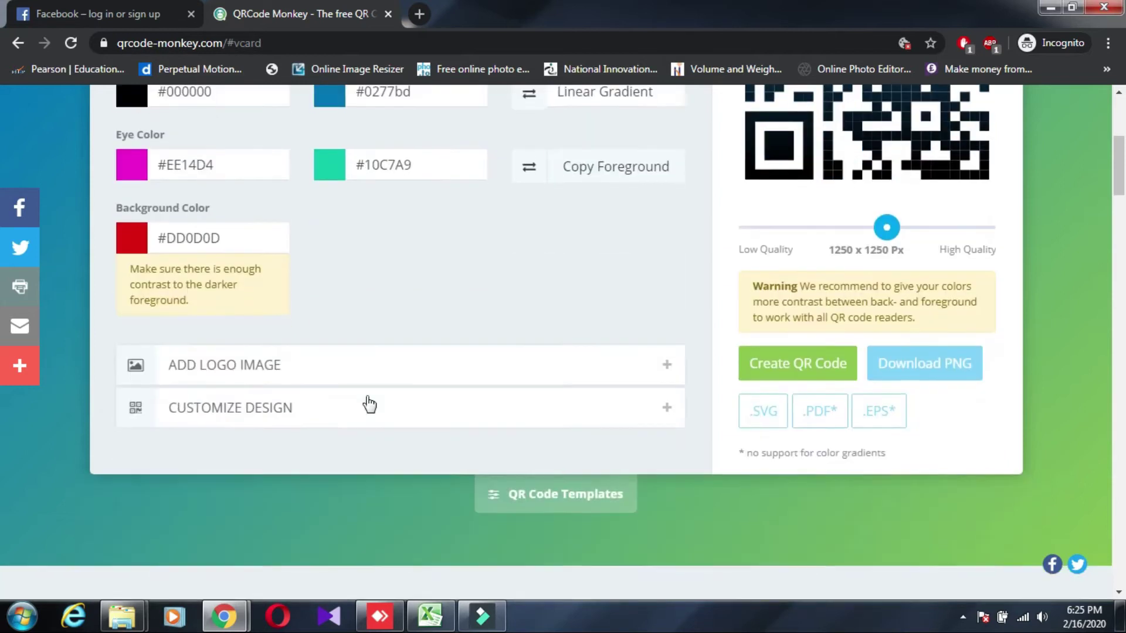
click(447, 378)
Add the YouTube gallery logo with Remove Background Behind Logo ticked
scroll(452, 367, down, 3)
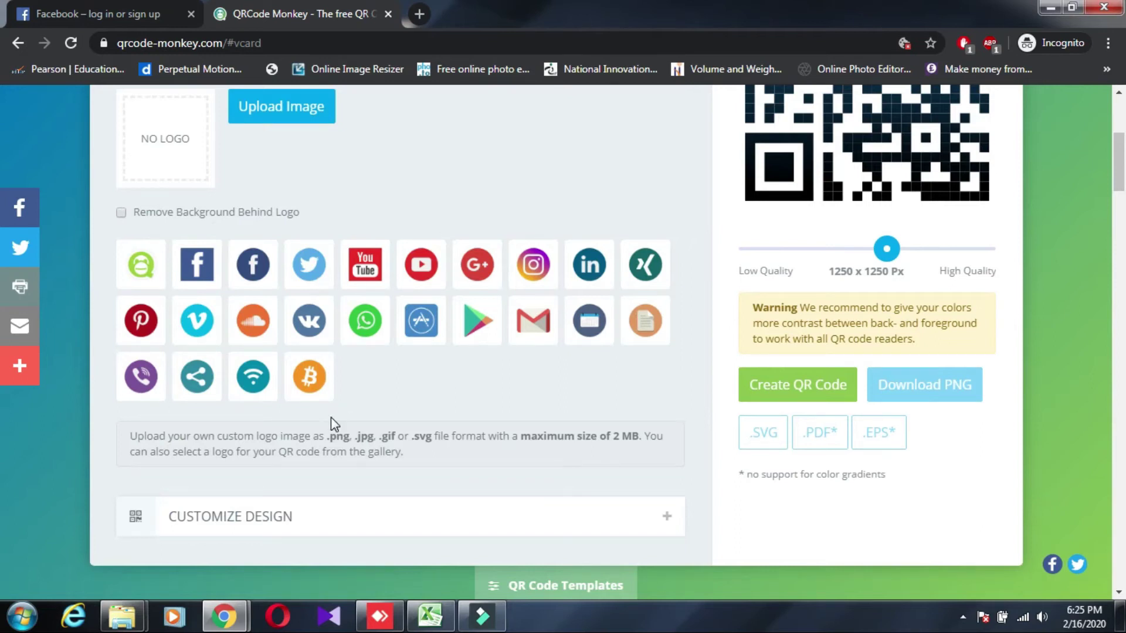
click(365, 265)
scroll(235, 275, up, 1)
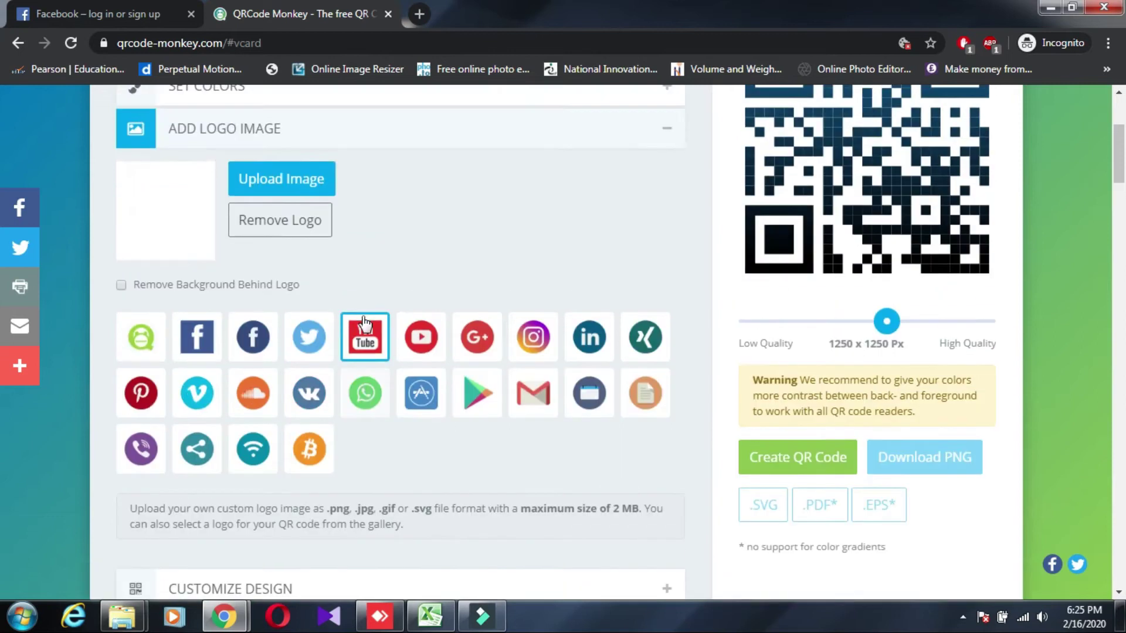
click(121, 295)
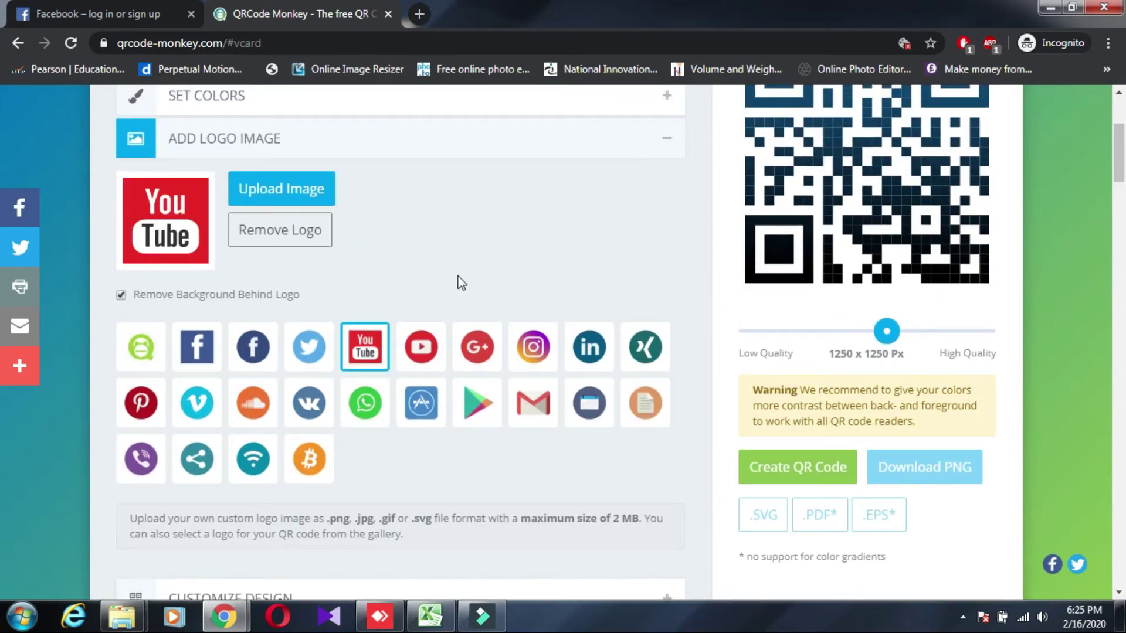
scroll(463, 279, down, 3)
Expand Customize Design and pick a different body module pattern
click(290, 437)
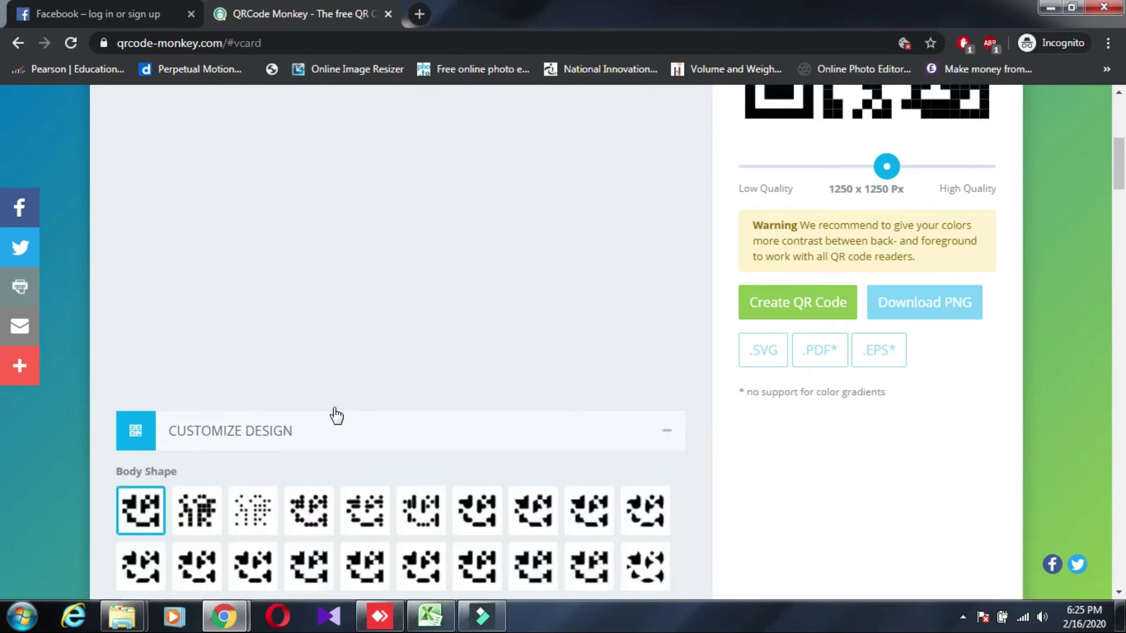
scroll(453, 373, up, 3)
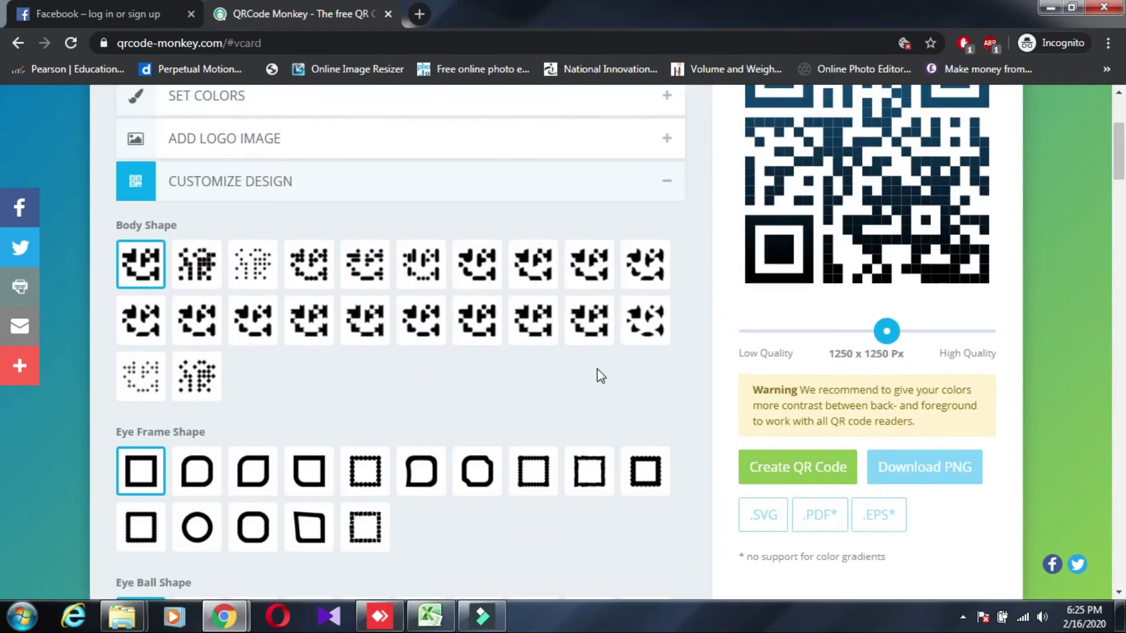
scroll(597, 370, up, 3)
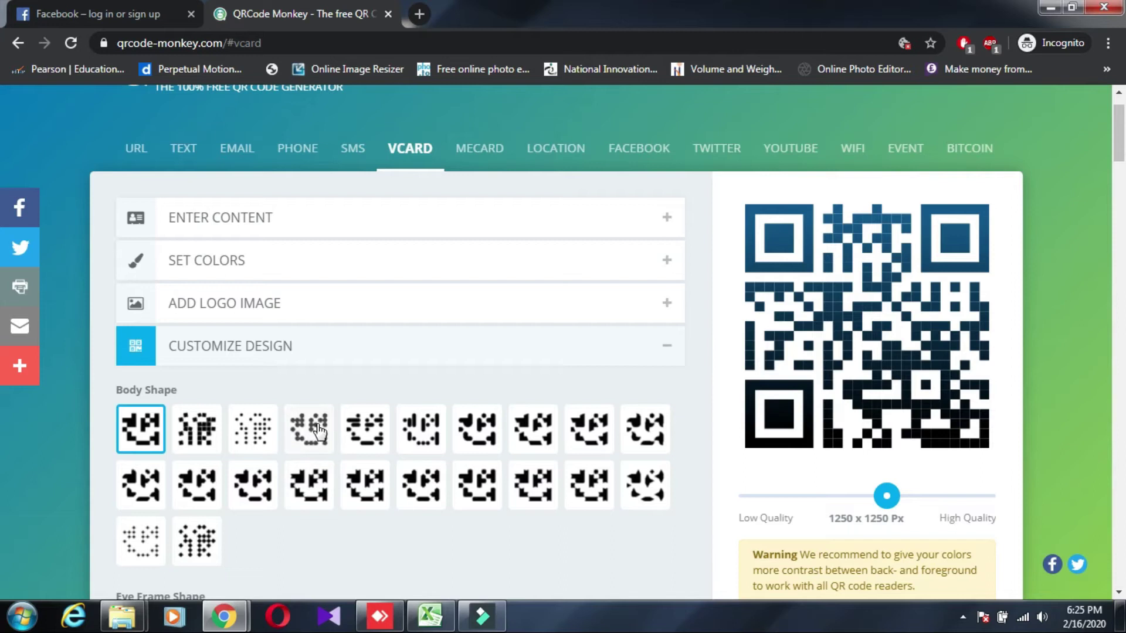
click(644, 493)
scroll(385, 394, down, 4)
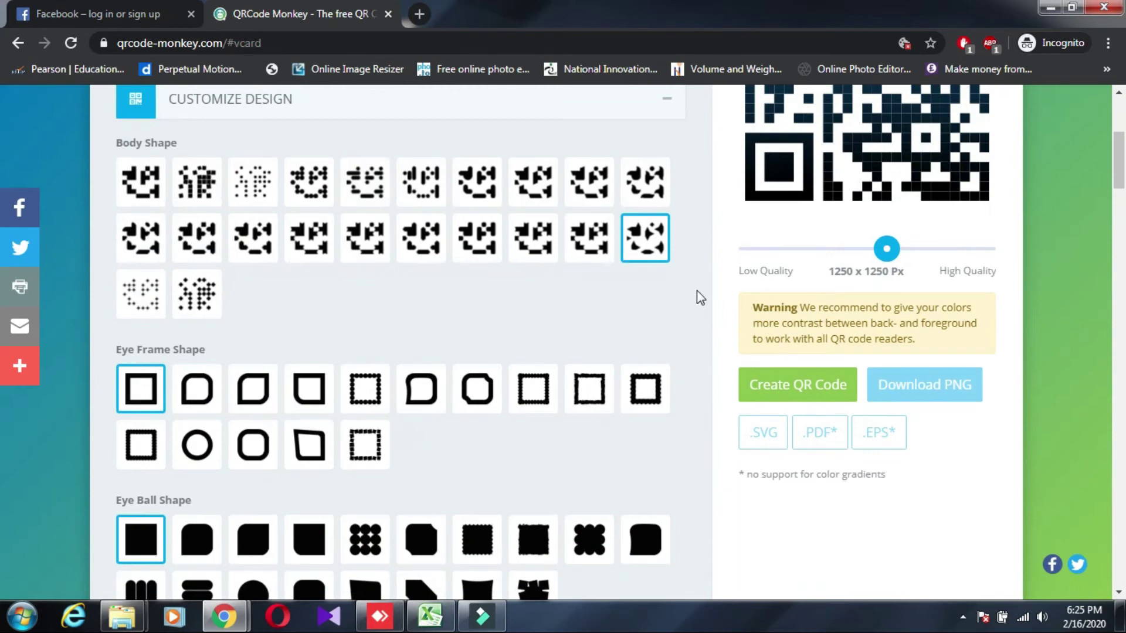
scroll(697, 290, up, 3)
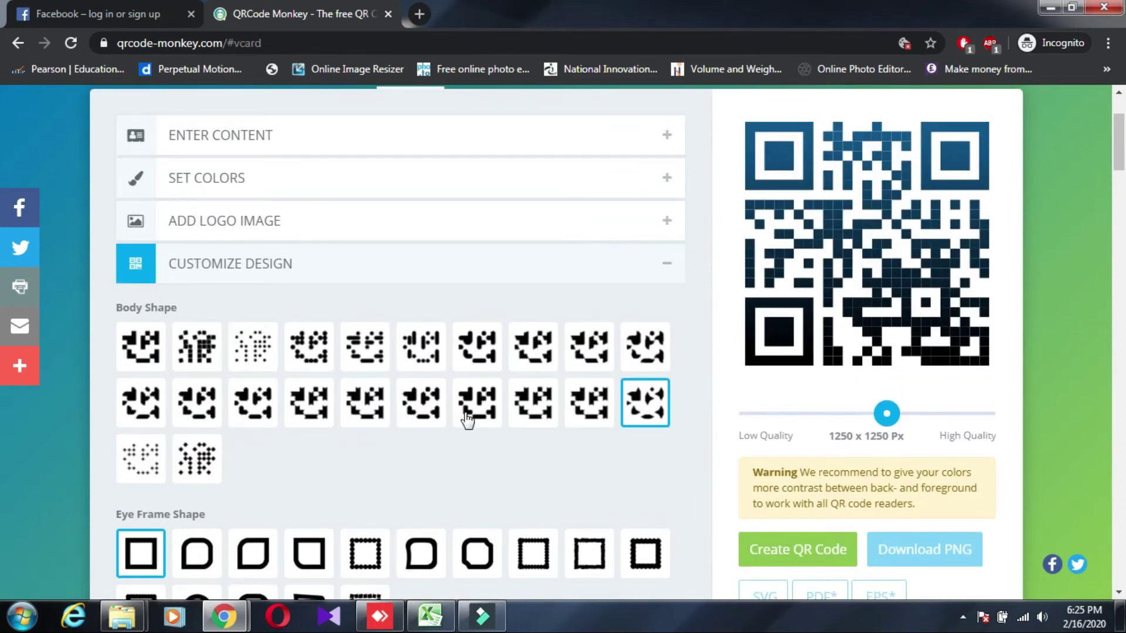
scroll(390, 419, down, 1)
scroll(390, 420, down, 2)
scroll(251, 440, down, 1)
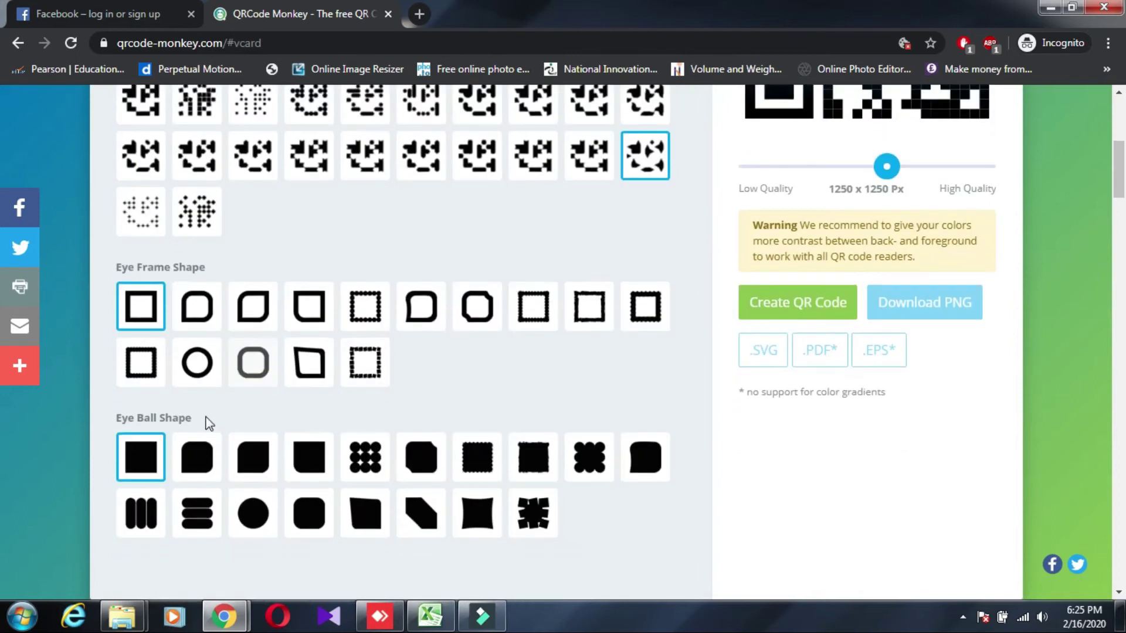
Use rounded-square eye frames and dotted eye balls, then regenerate the QR code
click(199, 370)
click(254, 369)
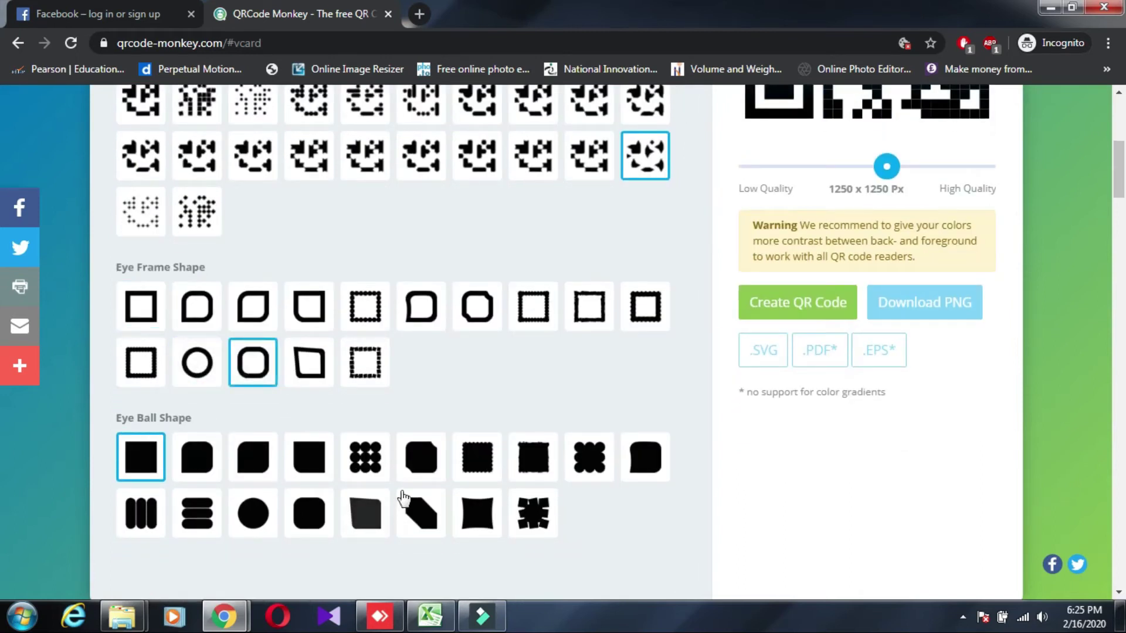
click(368, 466)
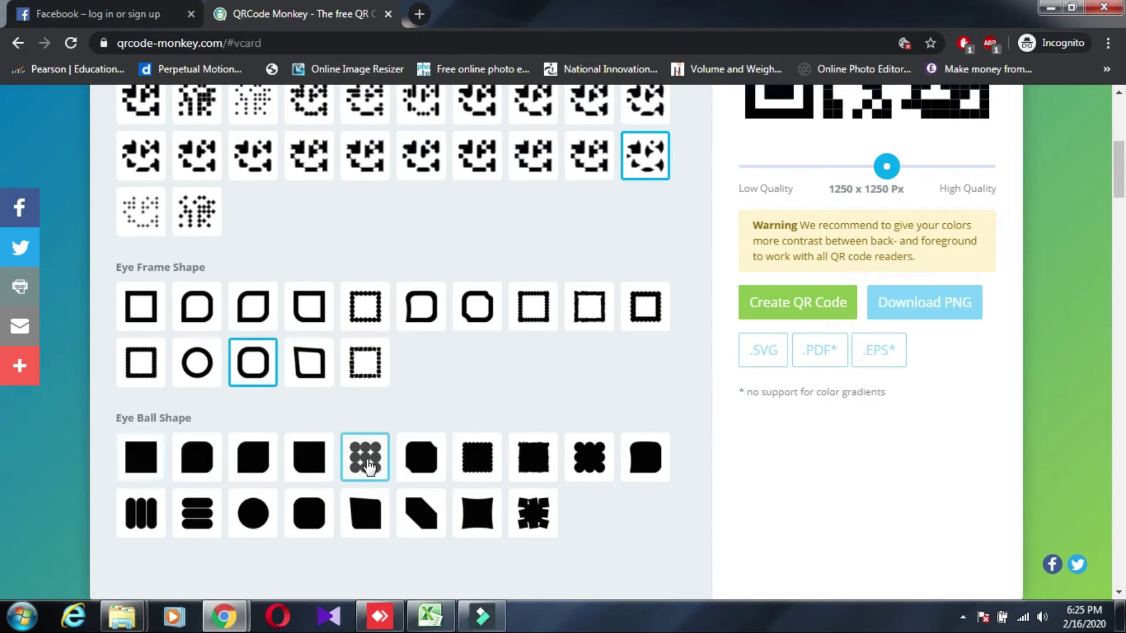
scroll(369, 465, down, 3)
scroll(540, 427, up, 3)
click(836, 320)
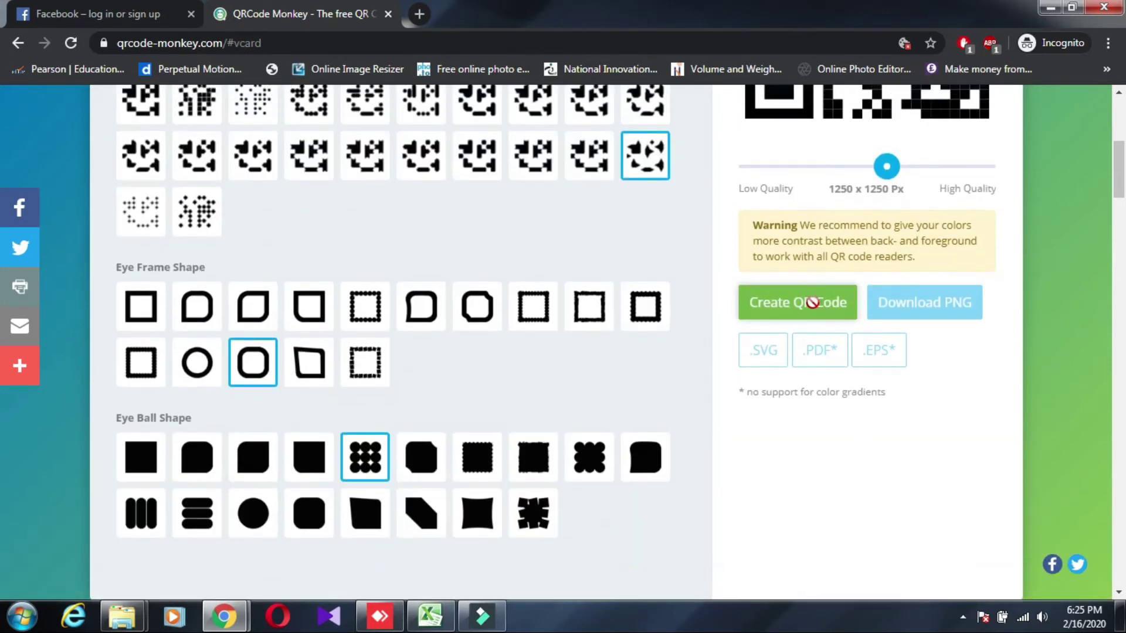
scroll(676, 418, up, 4)
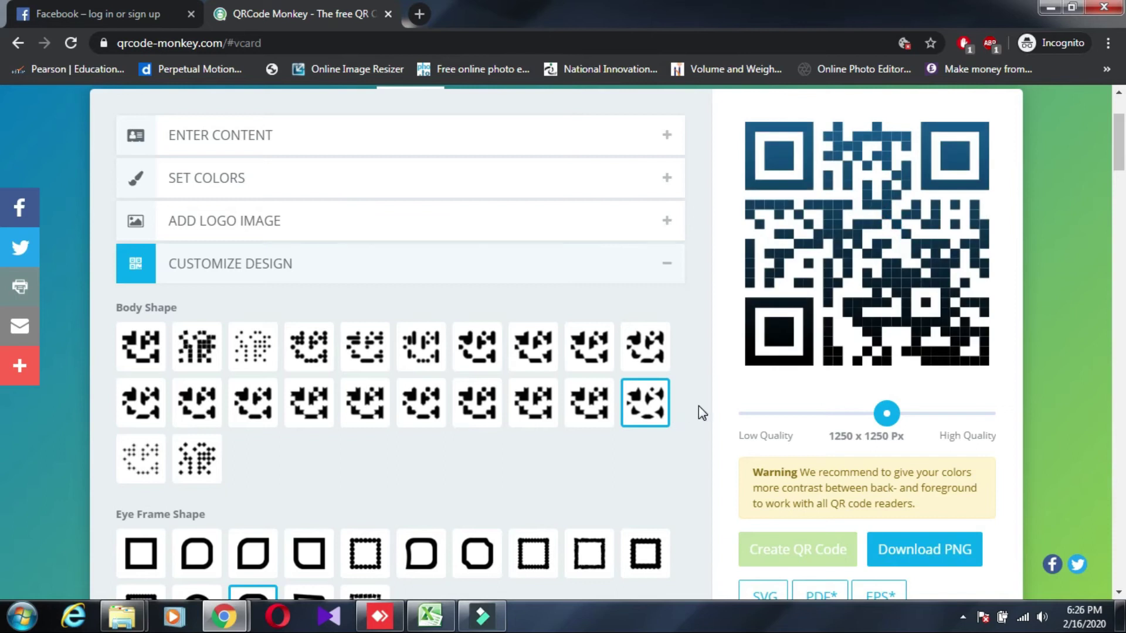
Scroll through the Customize Design panel to locate the Eye Ball Shape options
scroll(698, 410, up, 1)
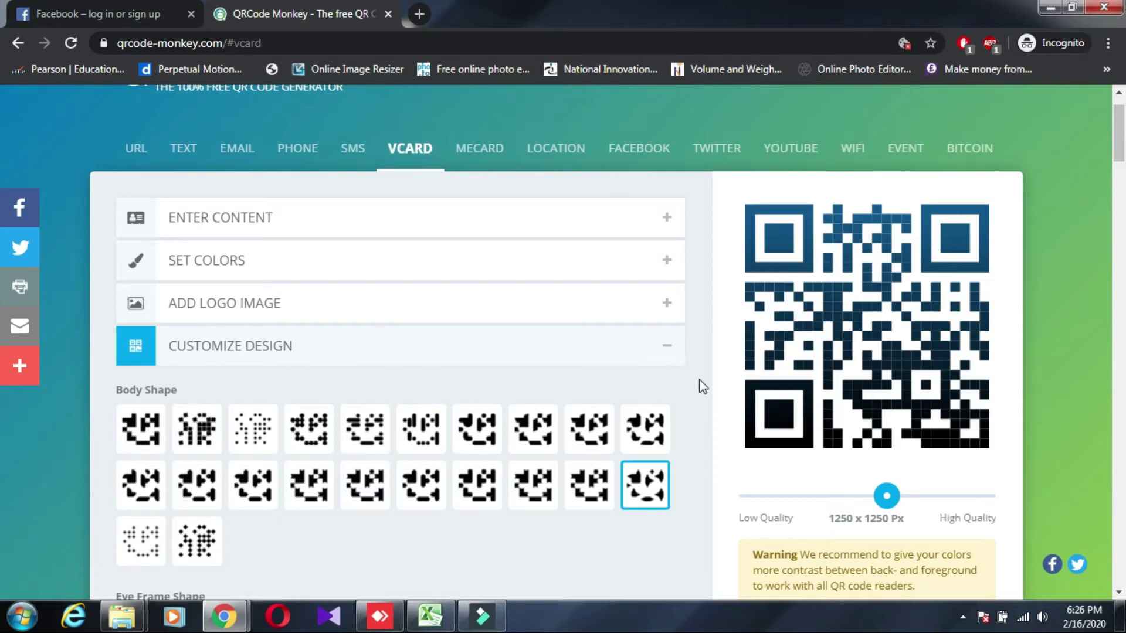
scroll(702, 384, down, 4)
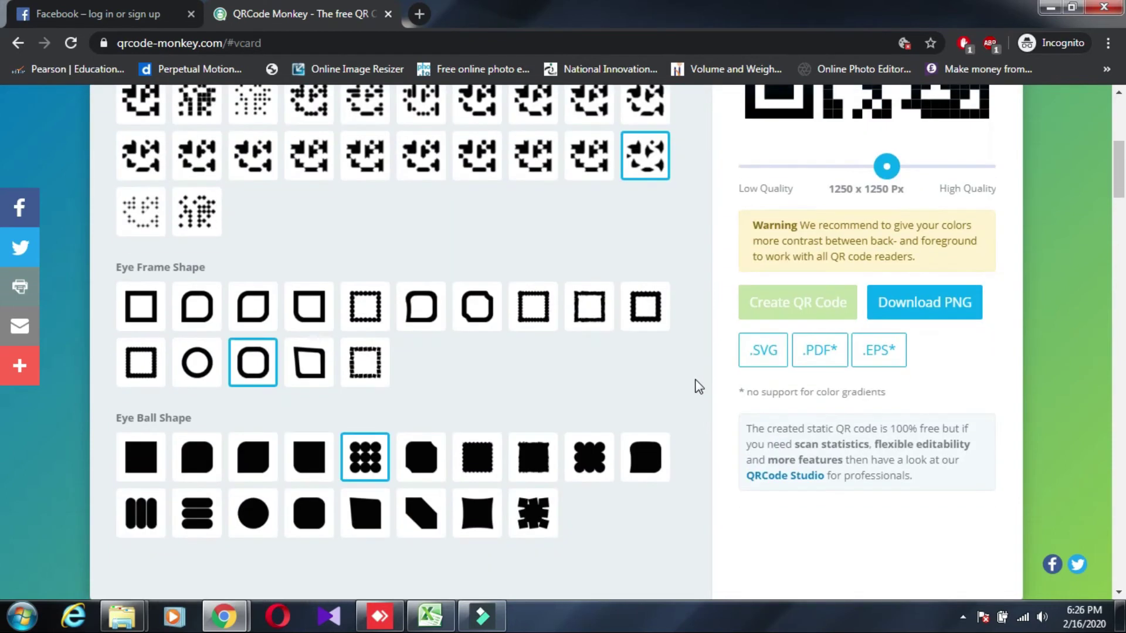
scroll(699, 387, up, 5)
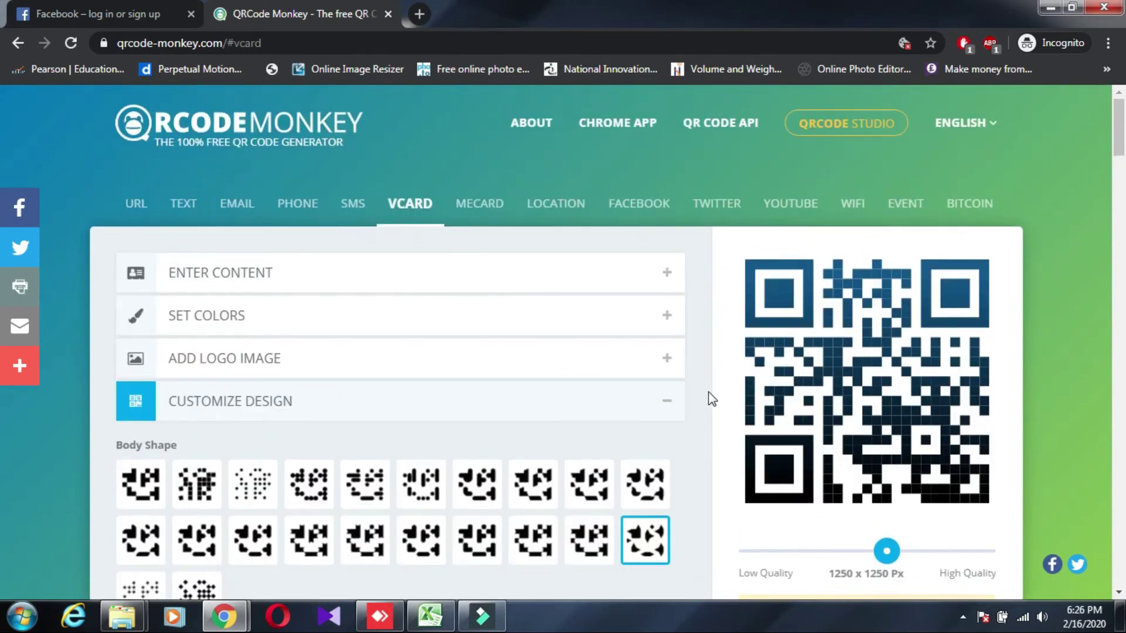
scroll(706, 387, down, 1)
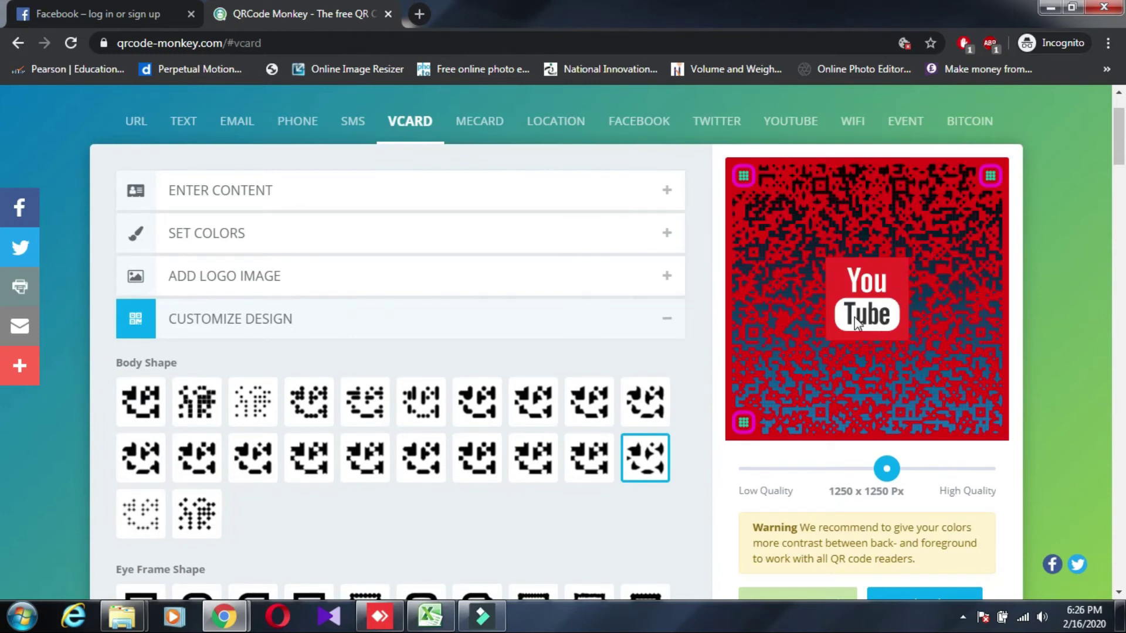
scroll(440, 463, down, 2)
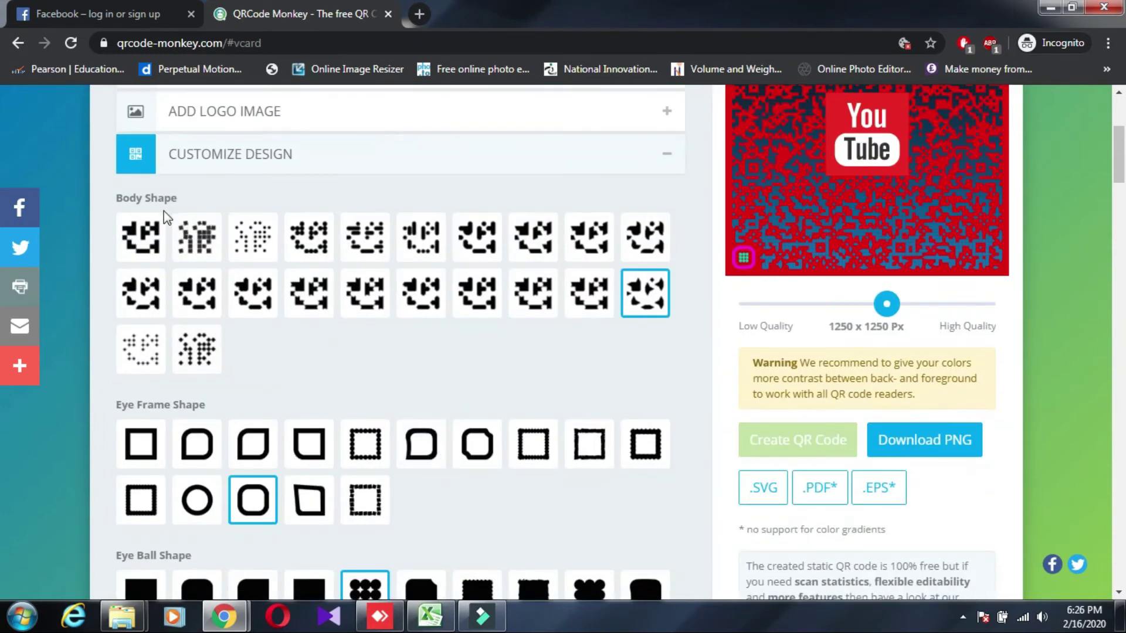
scroll(638, 318, up, 2)
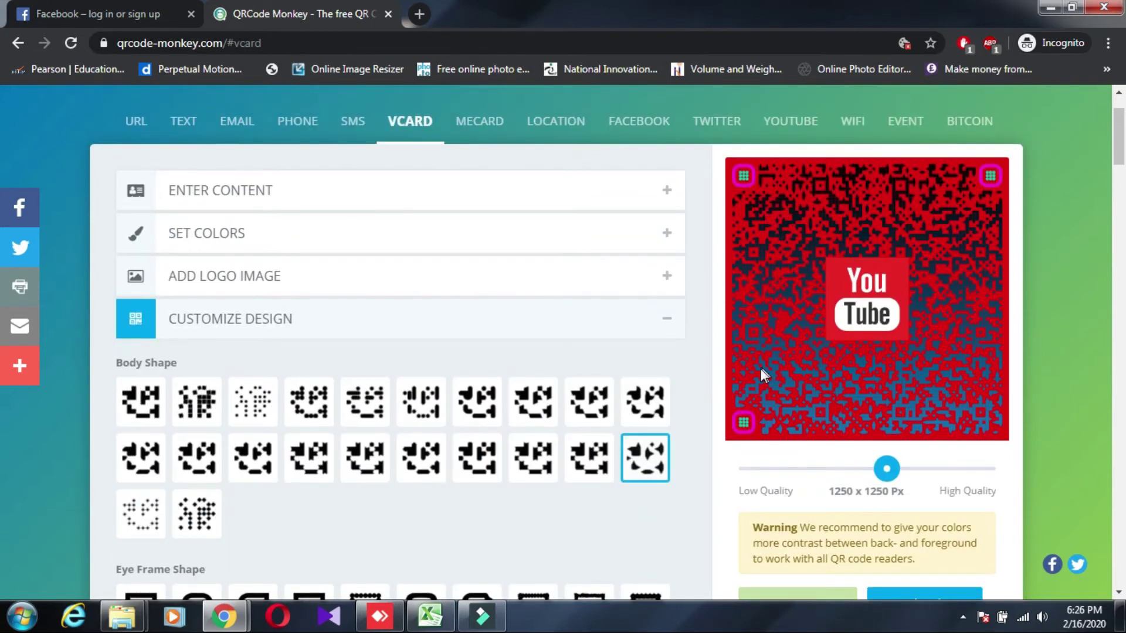
scroll(178, 397, down, 2)
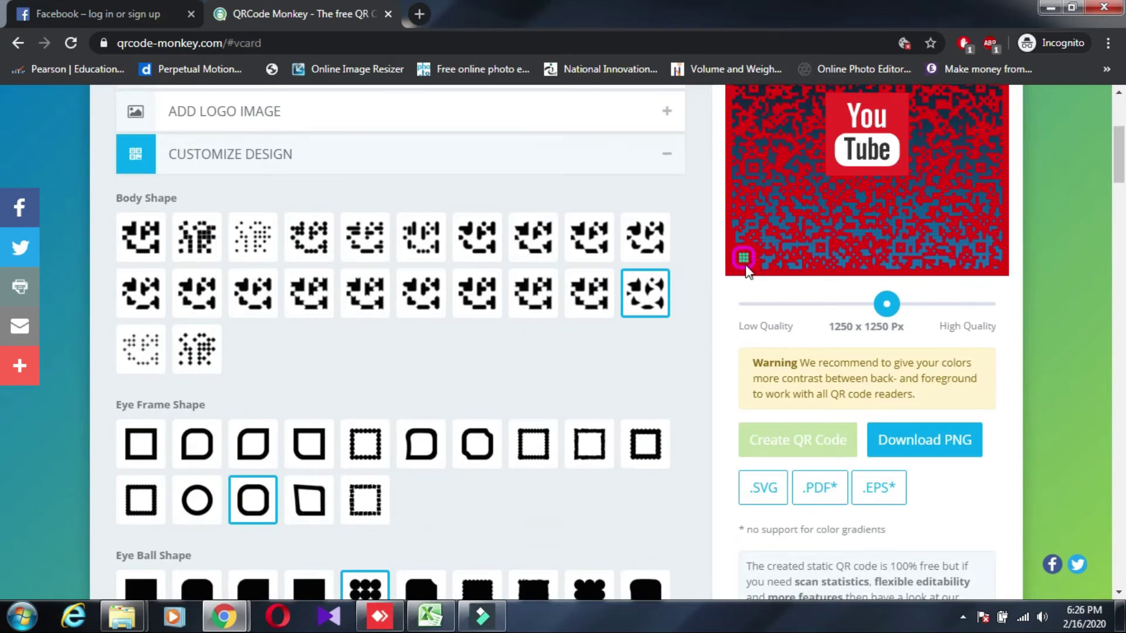
scroll(465, 408, down, 1)
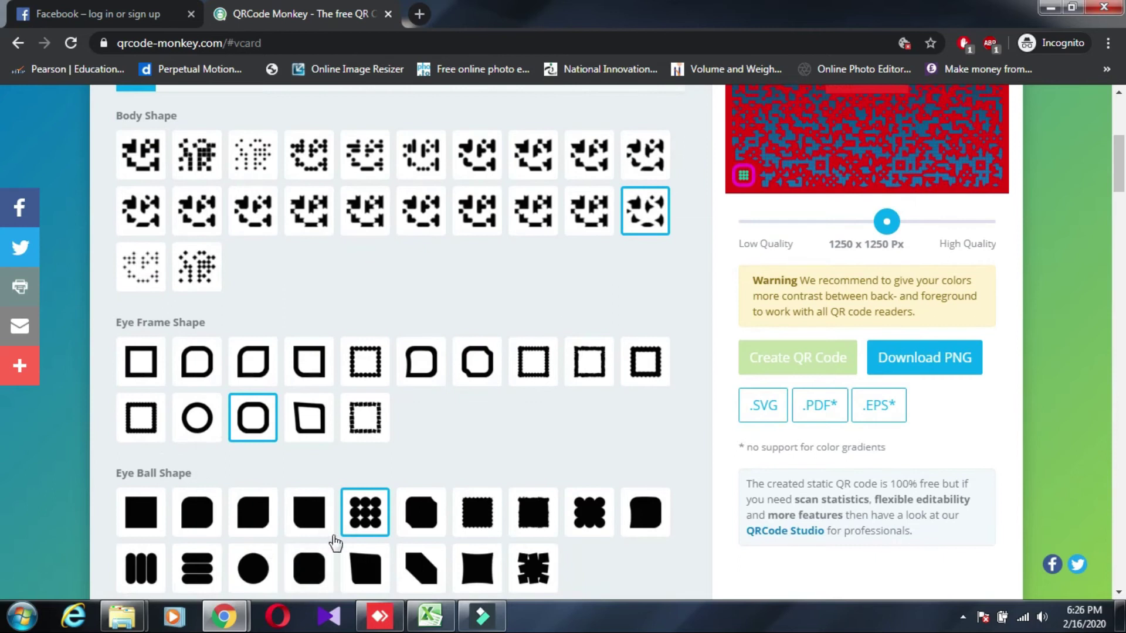
scroll(591, 310, up, 1)
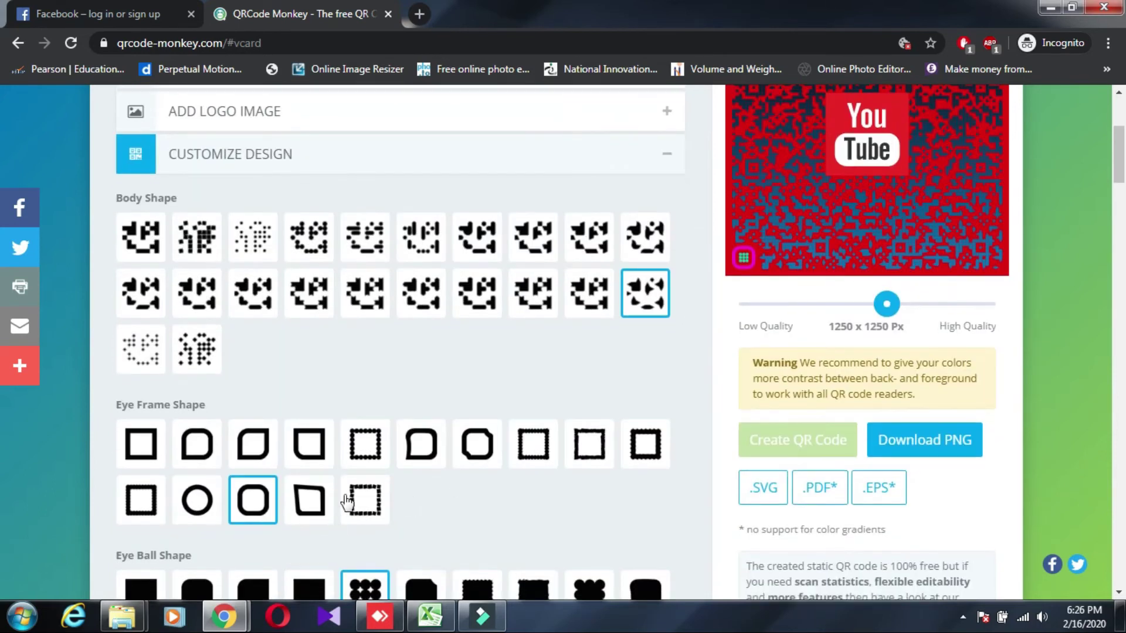
scroll(364, 495, down, 2)
Give the eye balls the cut-corner shape and the eye frames the circle shape
click(418, 497)
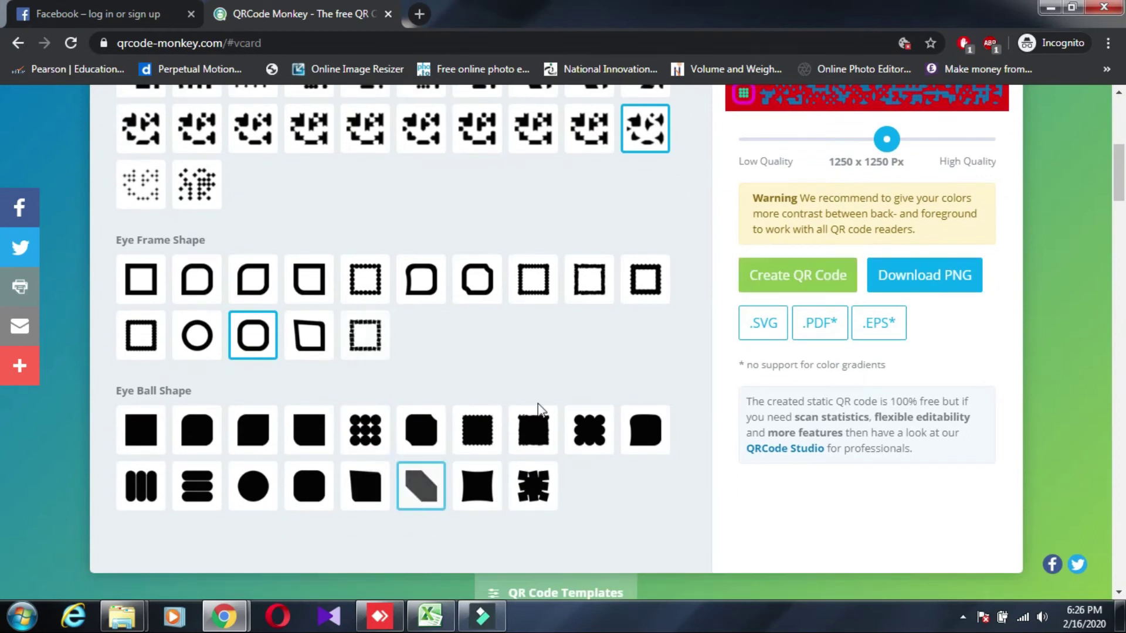
scroll(535, 410, up, 2)
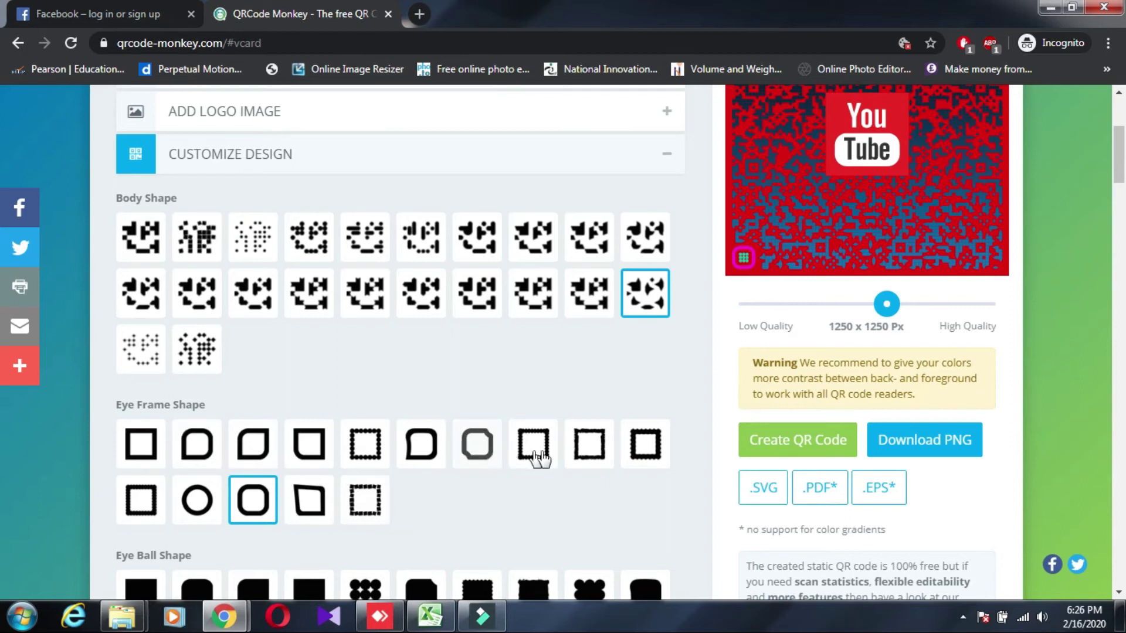
click(199, 502)
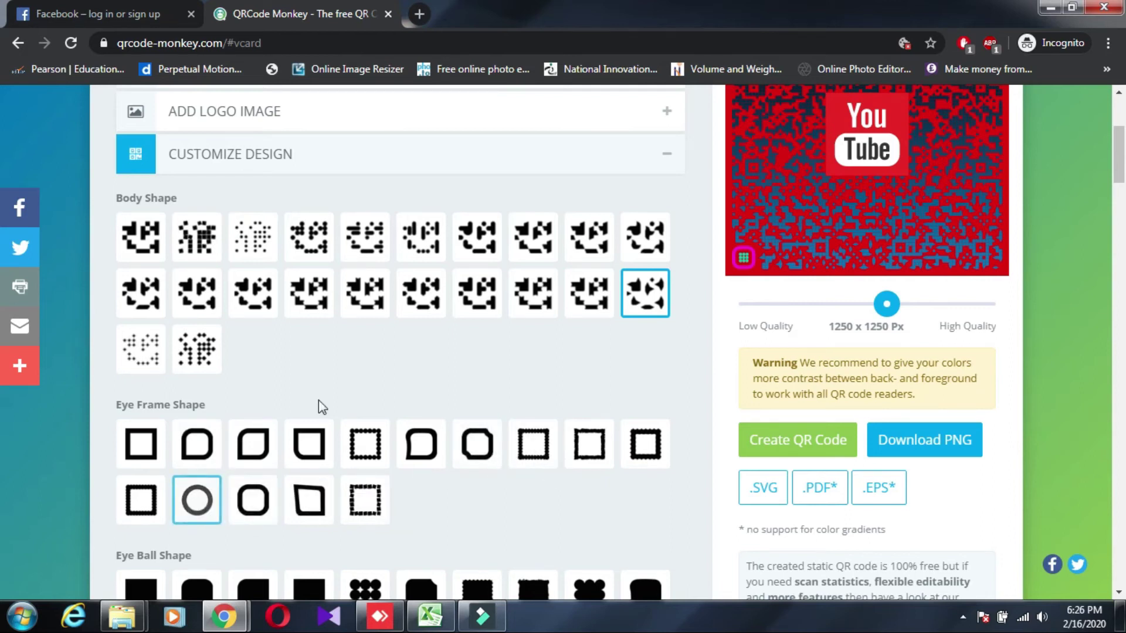
Collapse the Customize Design section
scroll(311, 414, up, 1)
scroll(282, 346, up, 2)
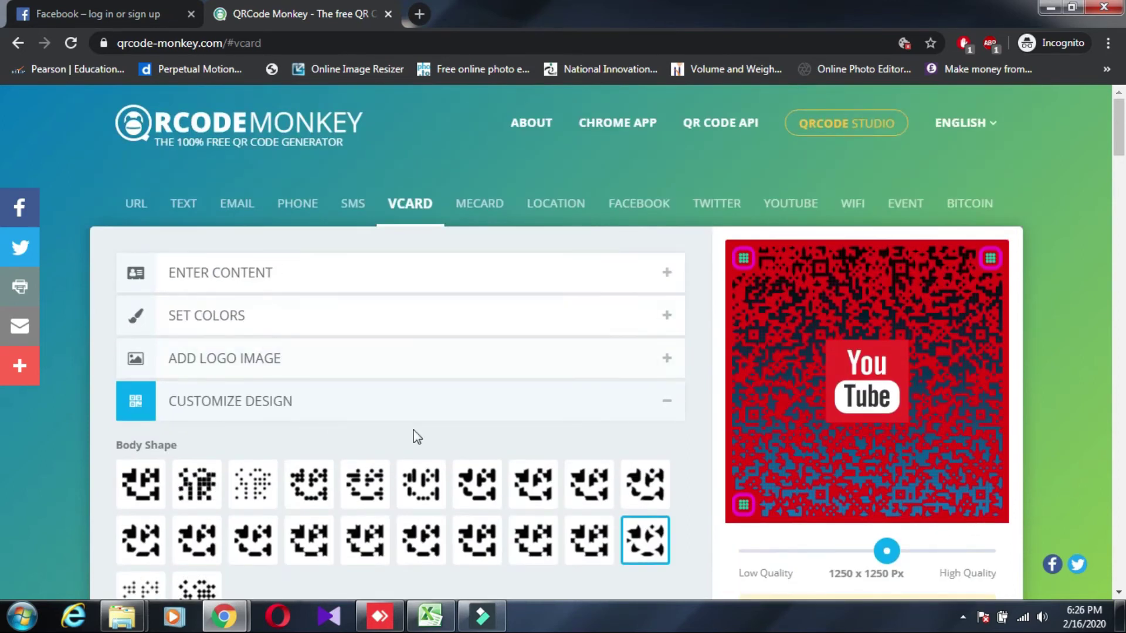
click(332, 409)
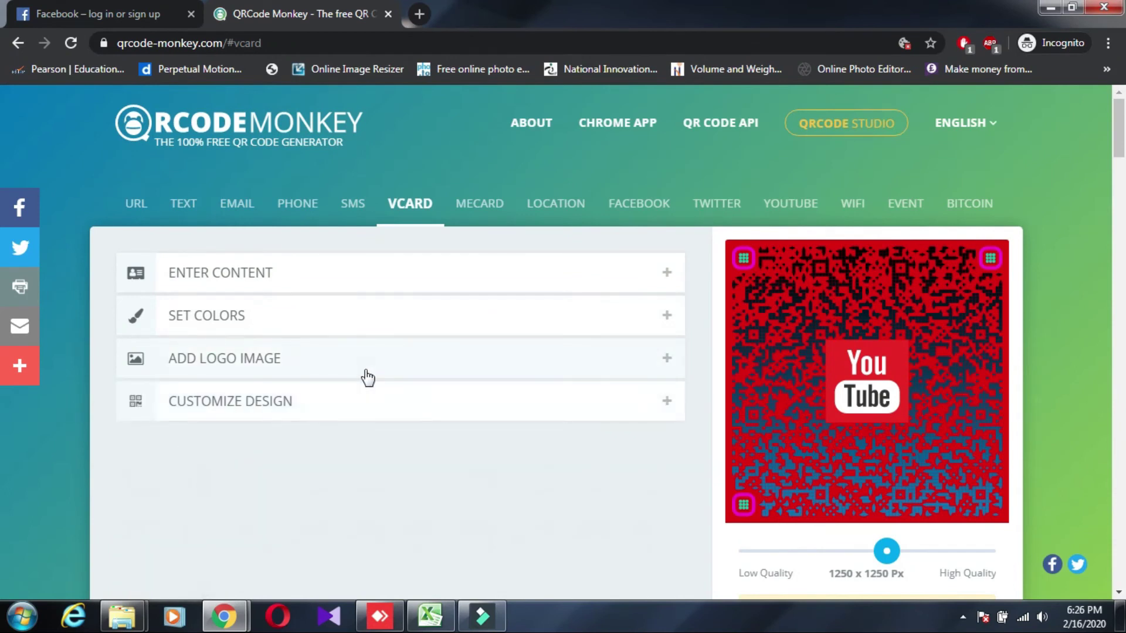
scroll(363, 370, down, 1)
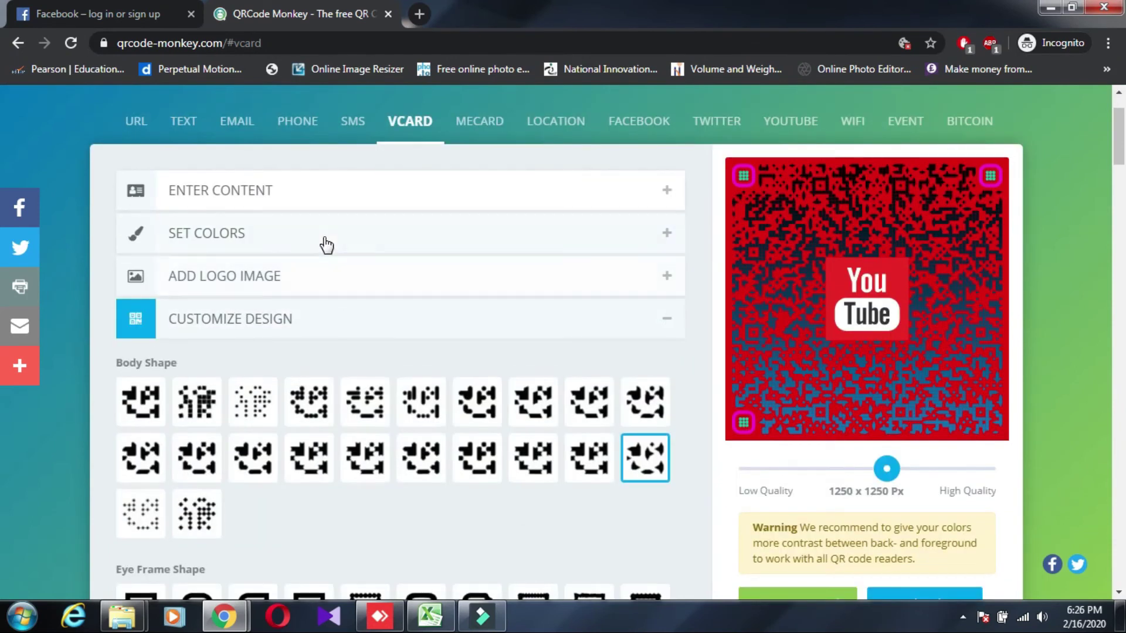
In Set Colors, change the first eye colour to near-black #0E0B0D
click(322, 242)
scroll(290, 395, down, 1)
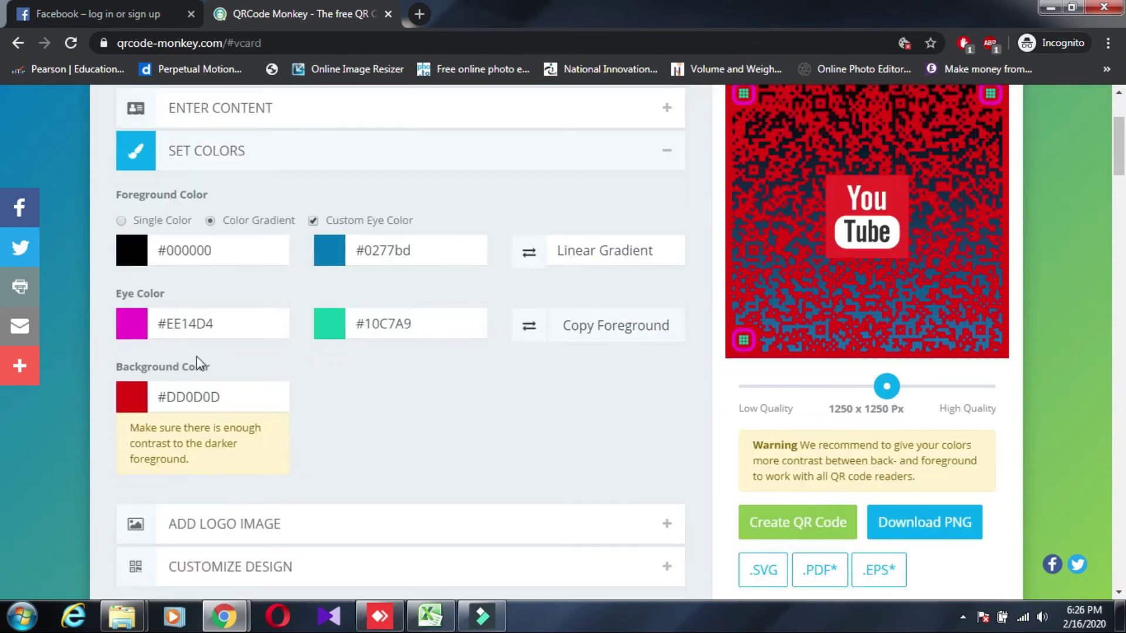
click(141, 327)
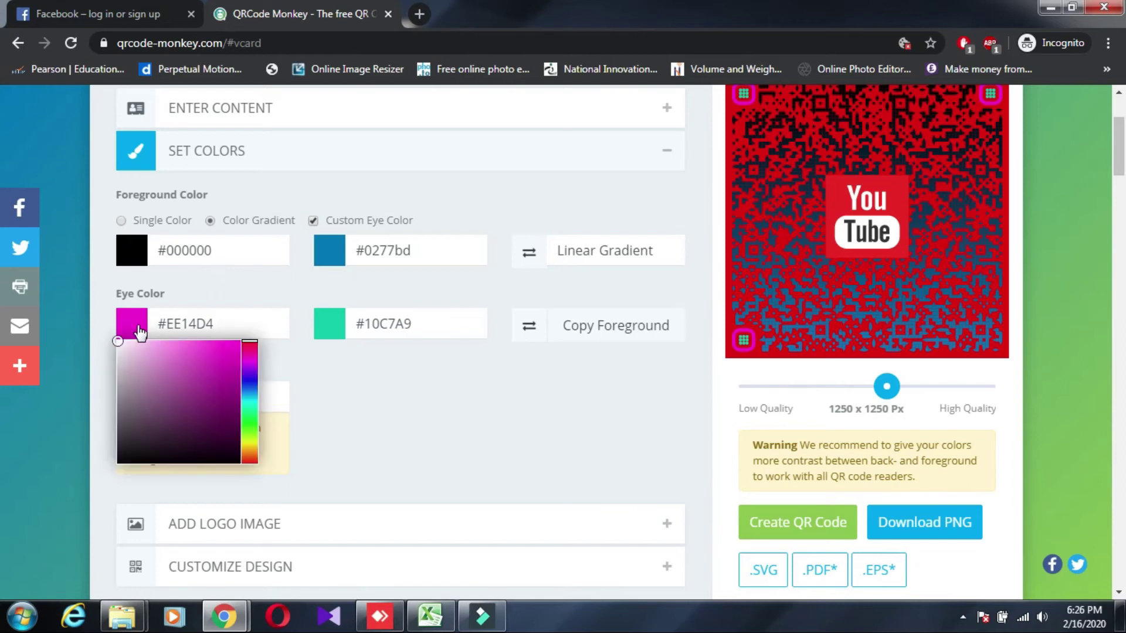
click(144, 457)
click(384, 423)
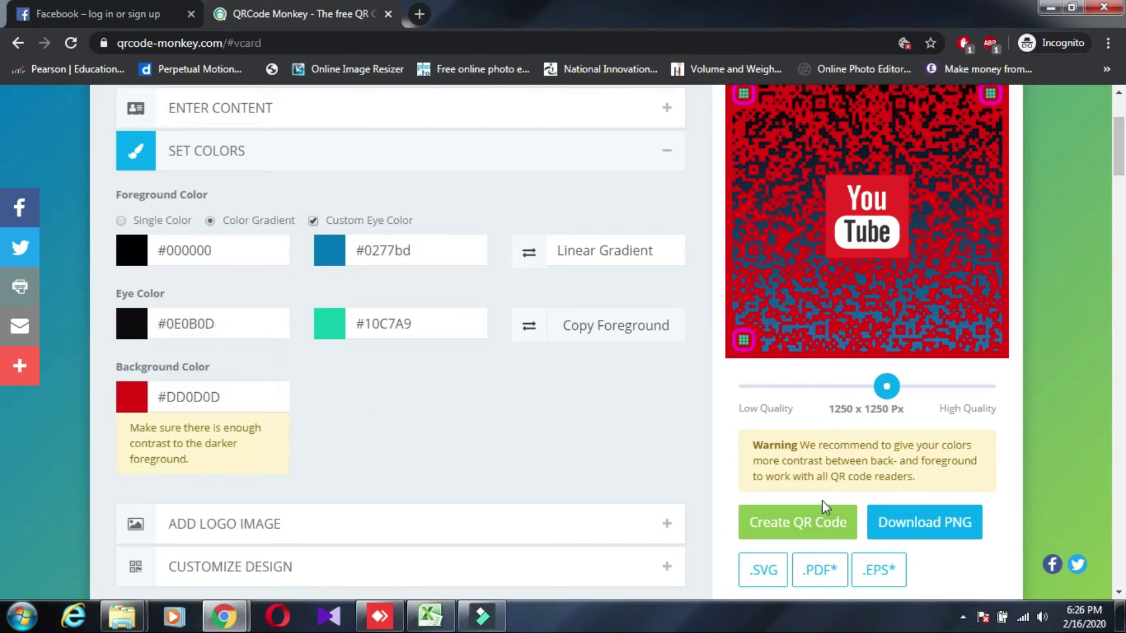
Regenerate the QR code preview with the new eye colour and shapes
click(804, 525)
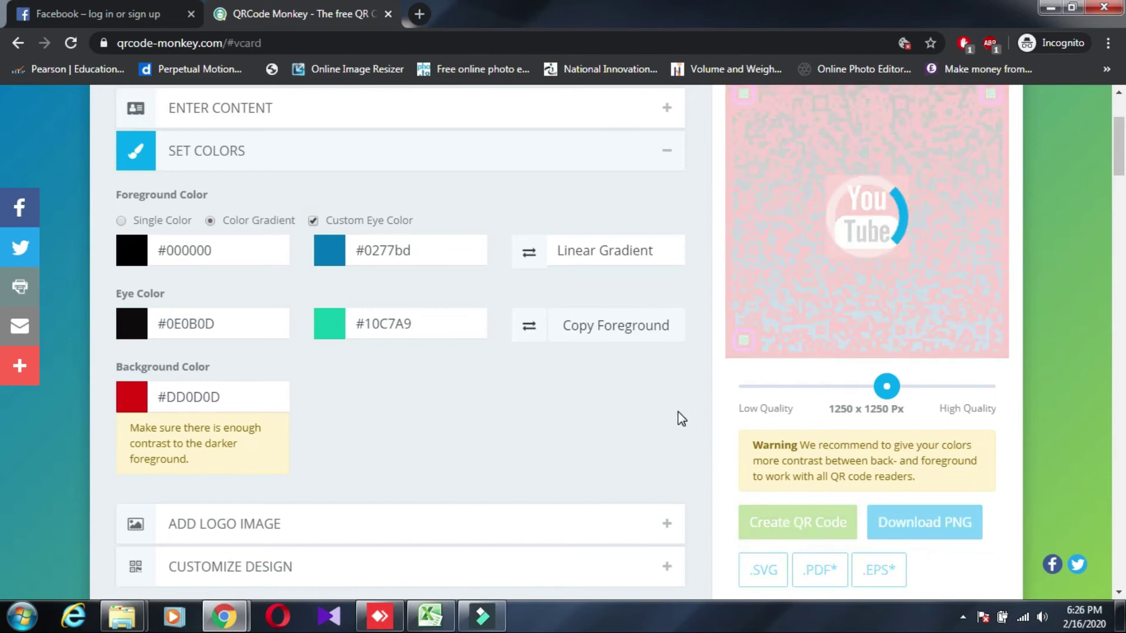
scroll(680, 420, up, 1)
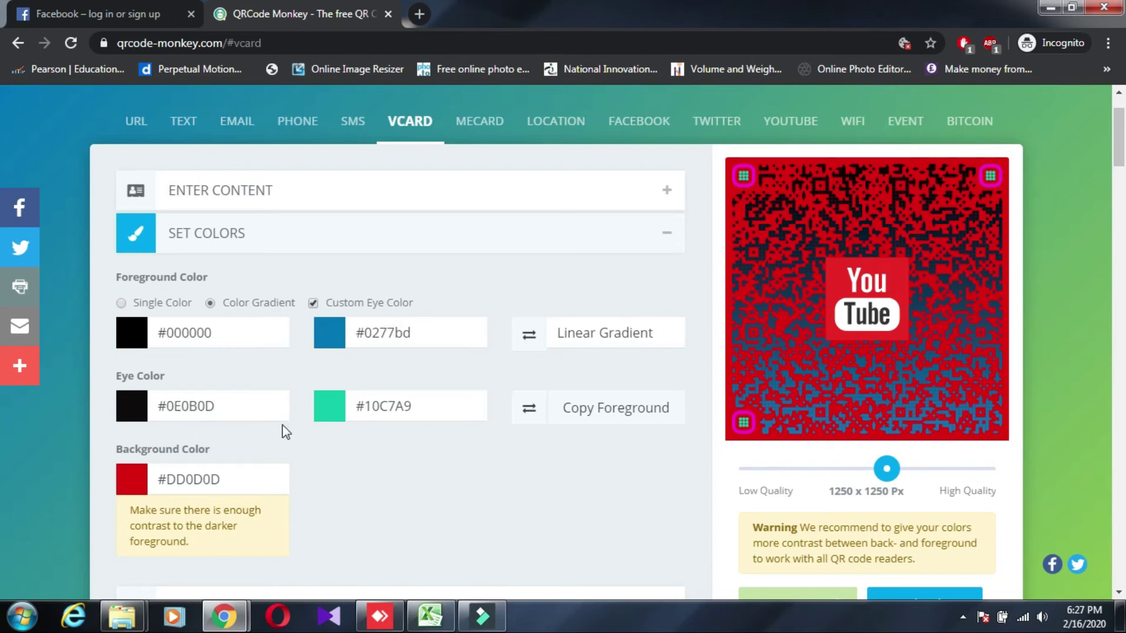
scroll(698, 409, down, 3)
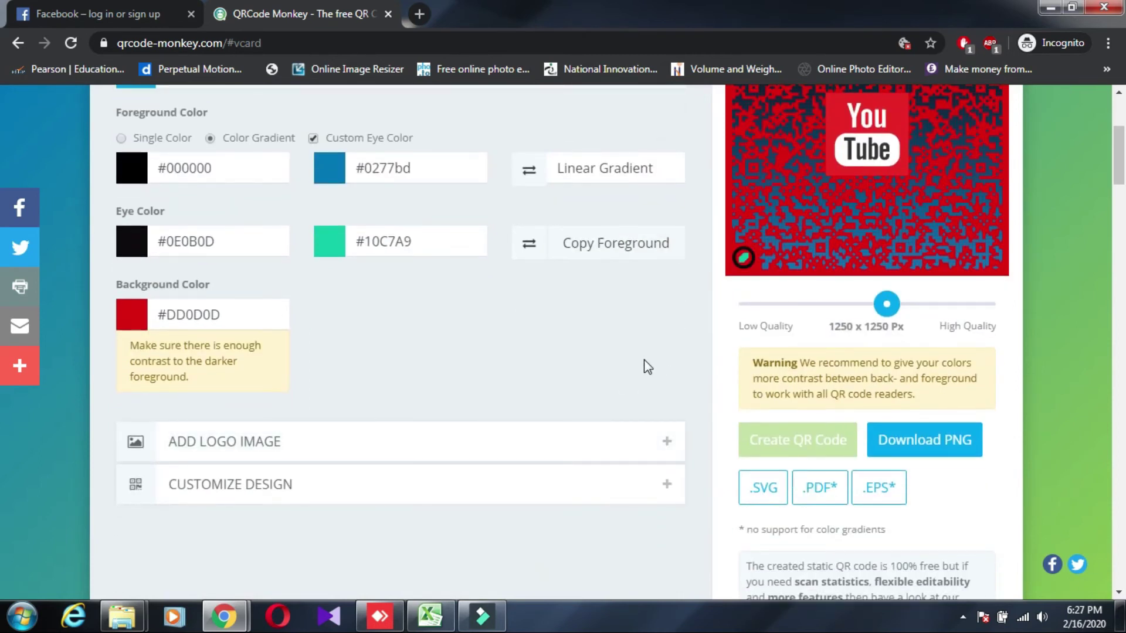
scroll(644, 363, up, 3)
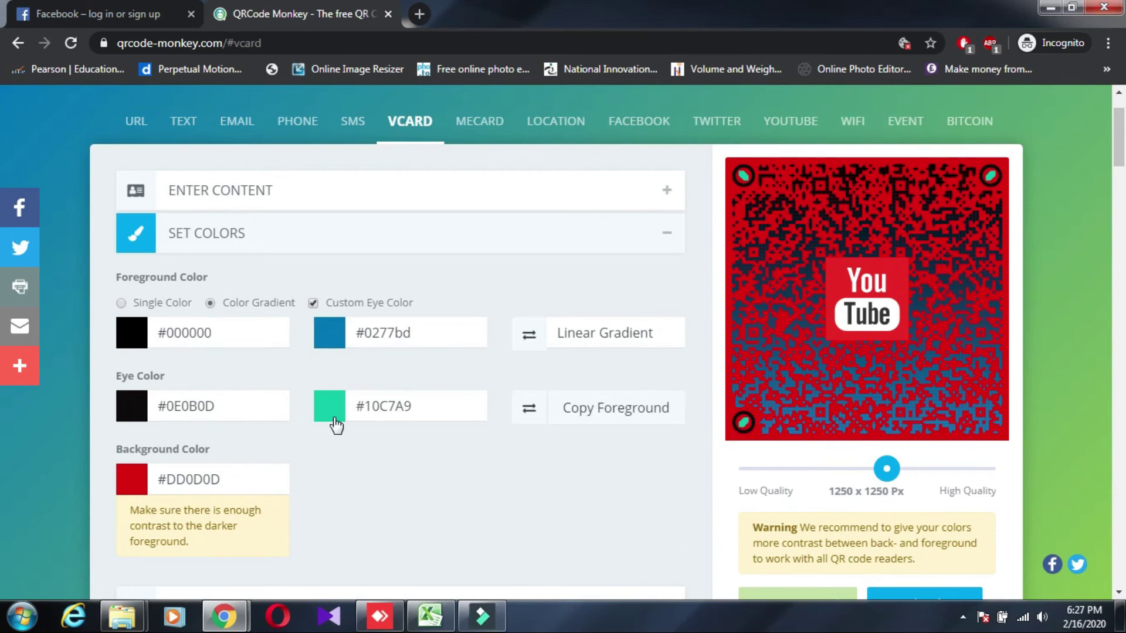
Expand the Add Logo Image section to show the applied YouTube logo settings
scroll(366, 463, up, 2)
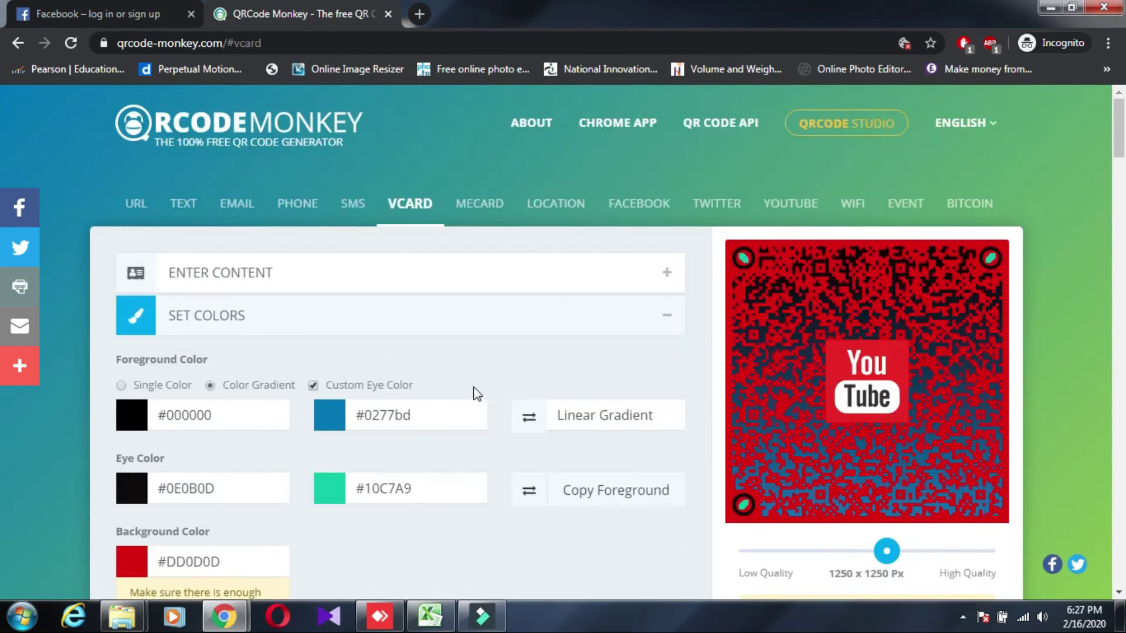
scroll(473, 392, down, 4)
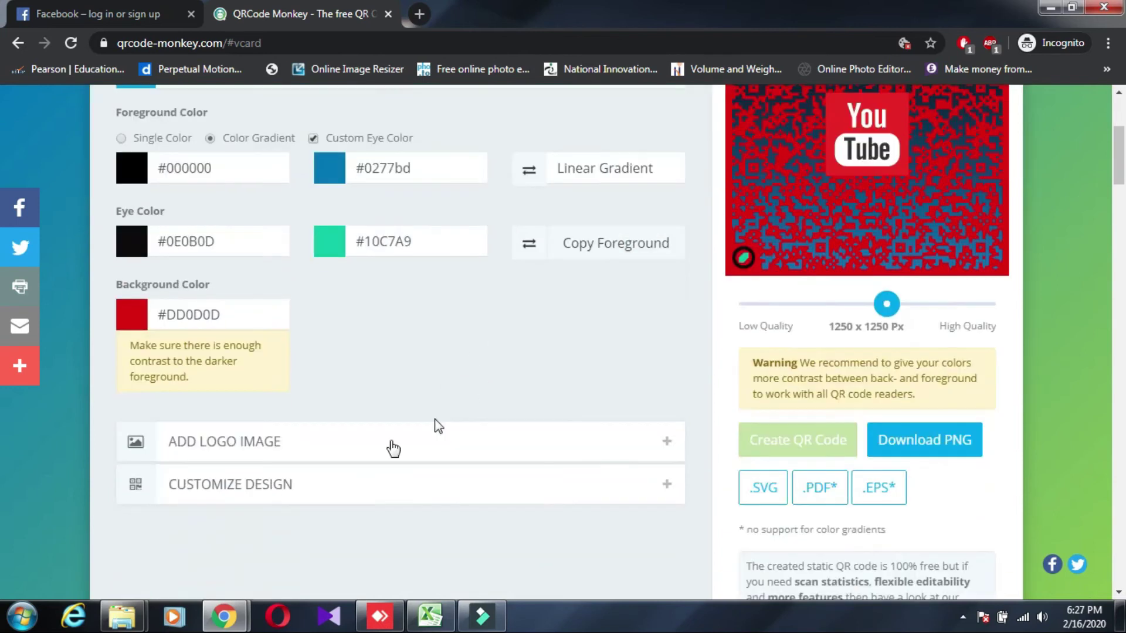
click(244, 452)
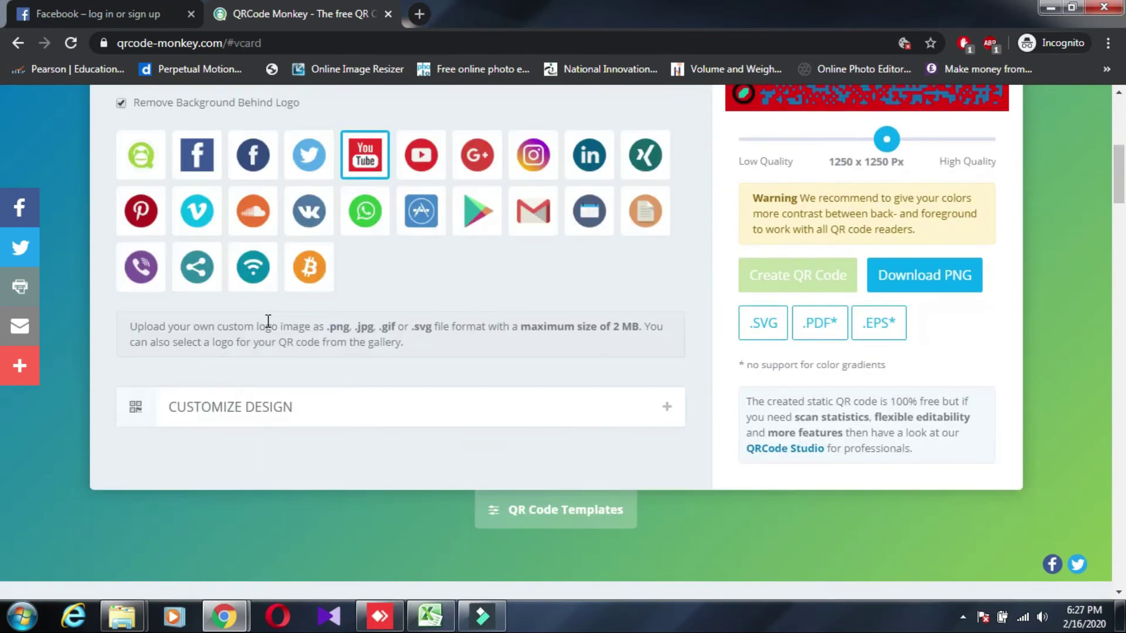
scroll(284, 218, up, 4)
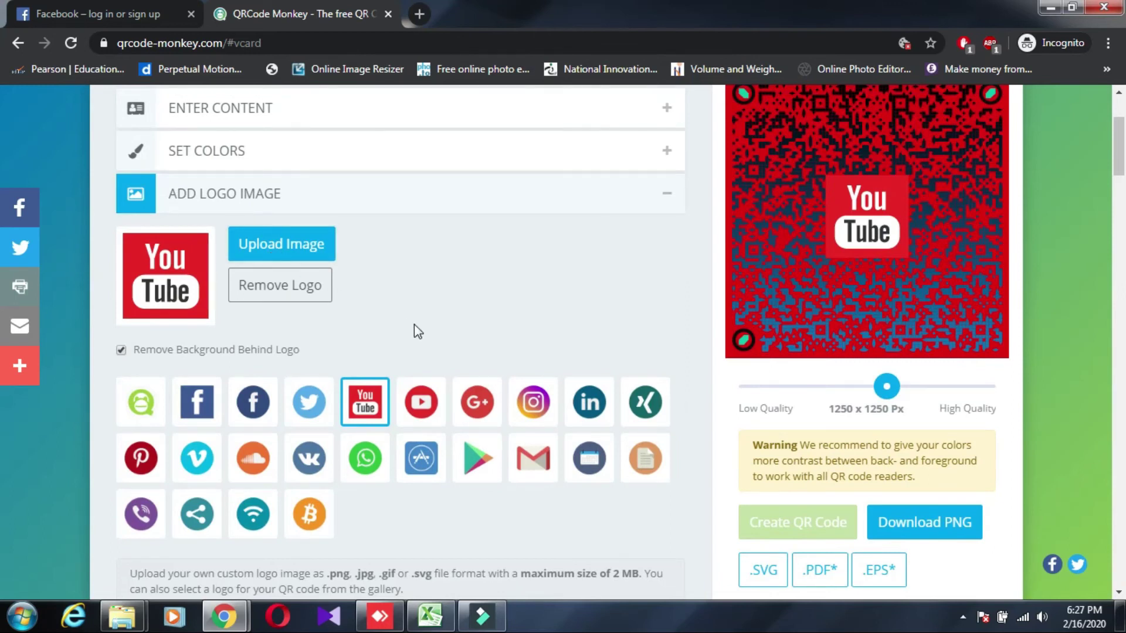
scroll(414, 325, down, 3)
scroll(472, 460, up, 6)
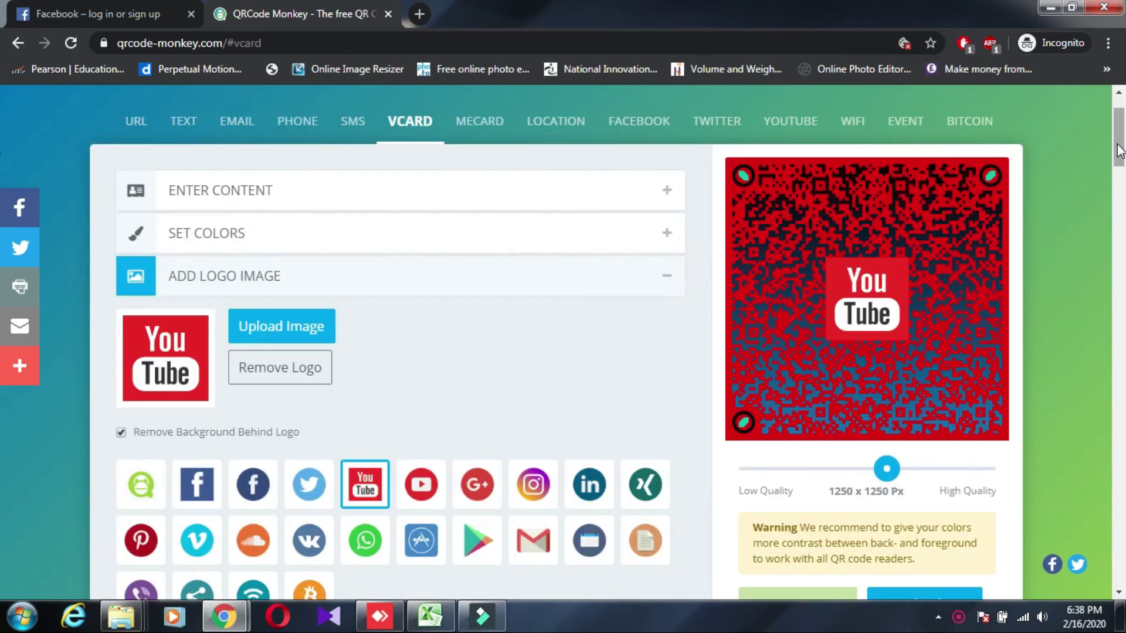
Download the finished 1250 x 1250 Px QR code as qr-code.png
scroll(1119, 161, down, 2)
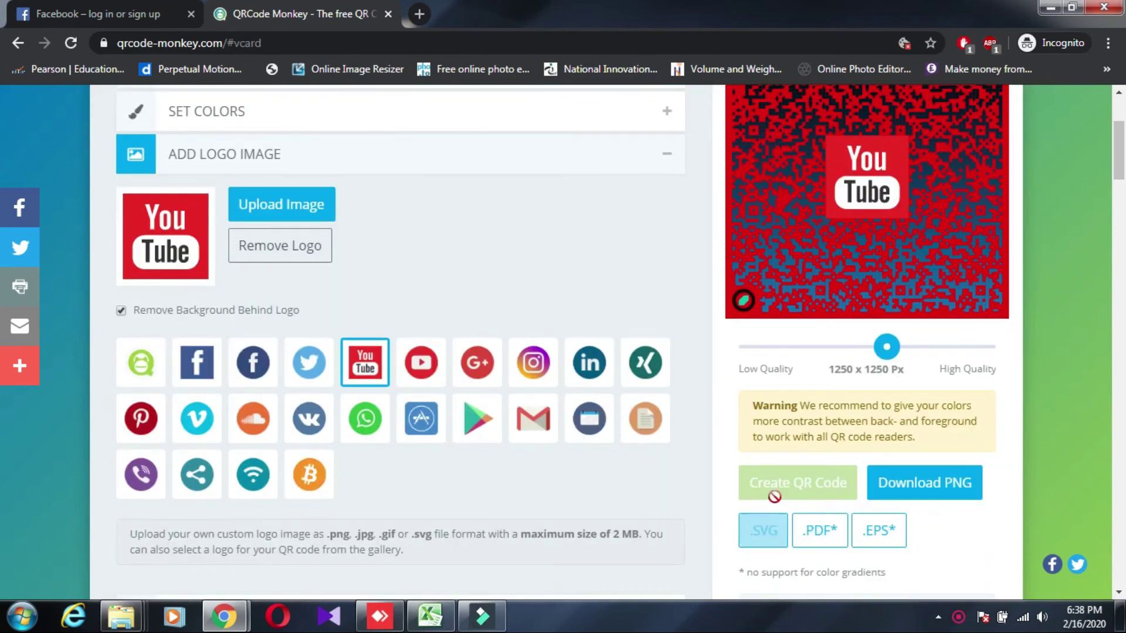
scroll(810, 486, down, 1)
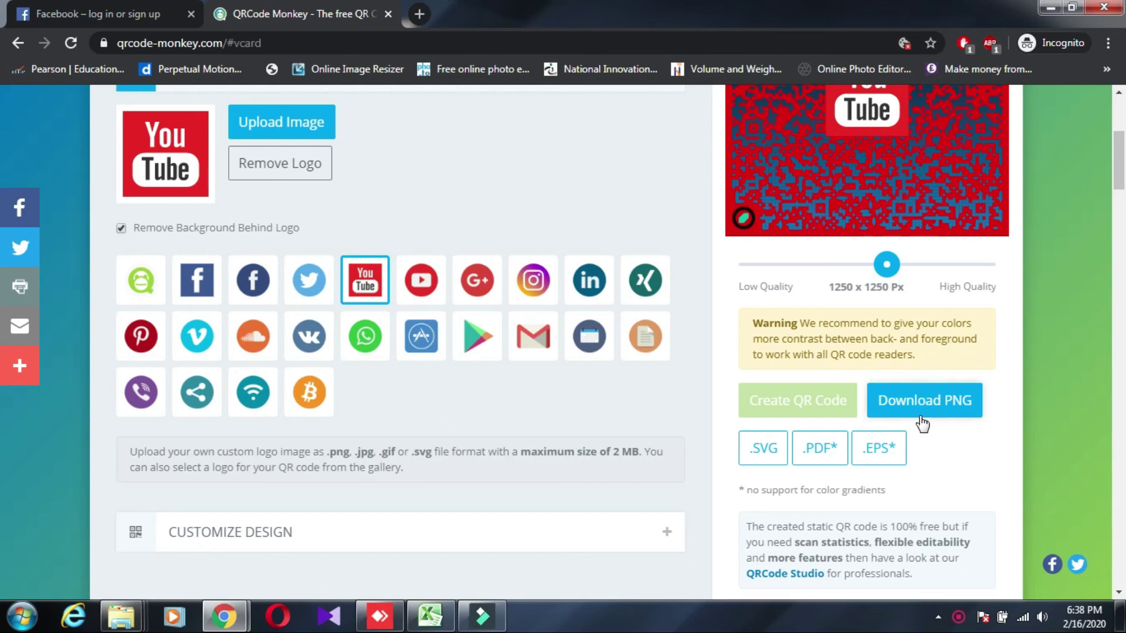
click(917, 403)
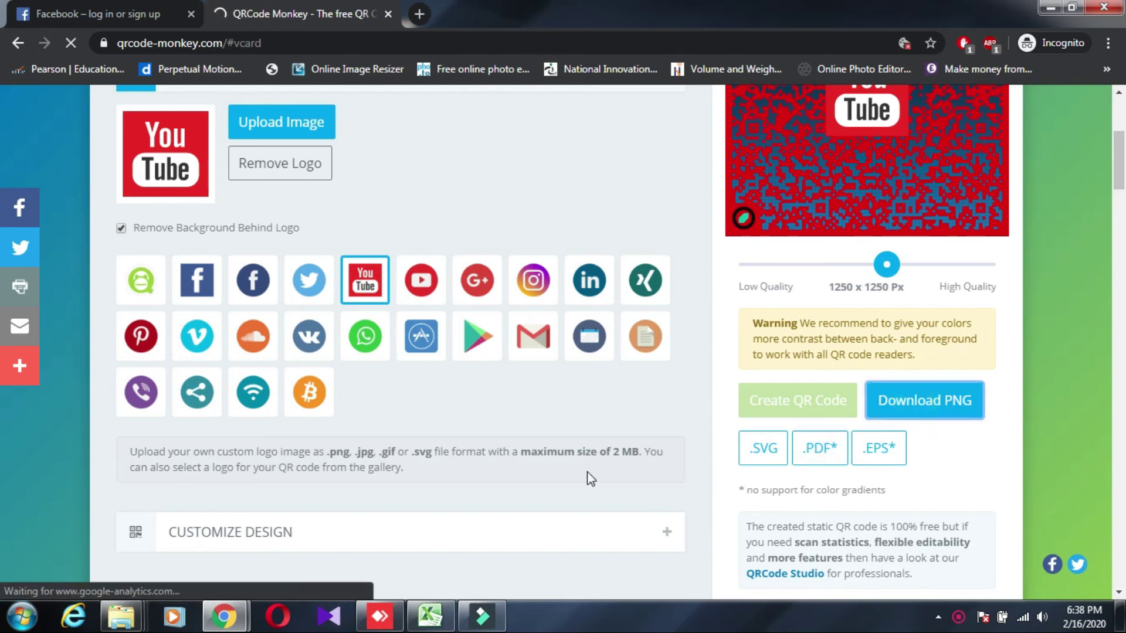